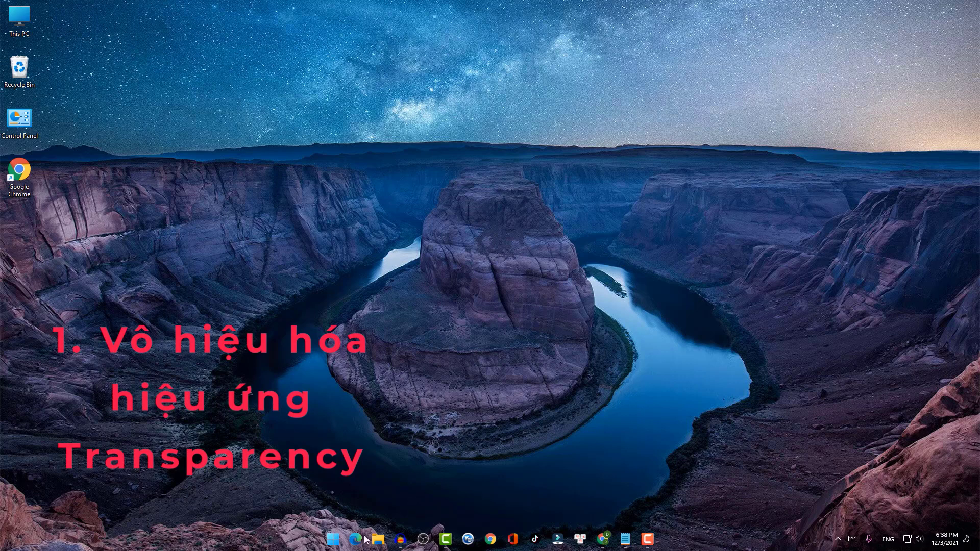
Step: Open the Colors page of the Personalization settings, where the transparency effects option is found
{"action": "left_click", "coordinate": [333, 539]}
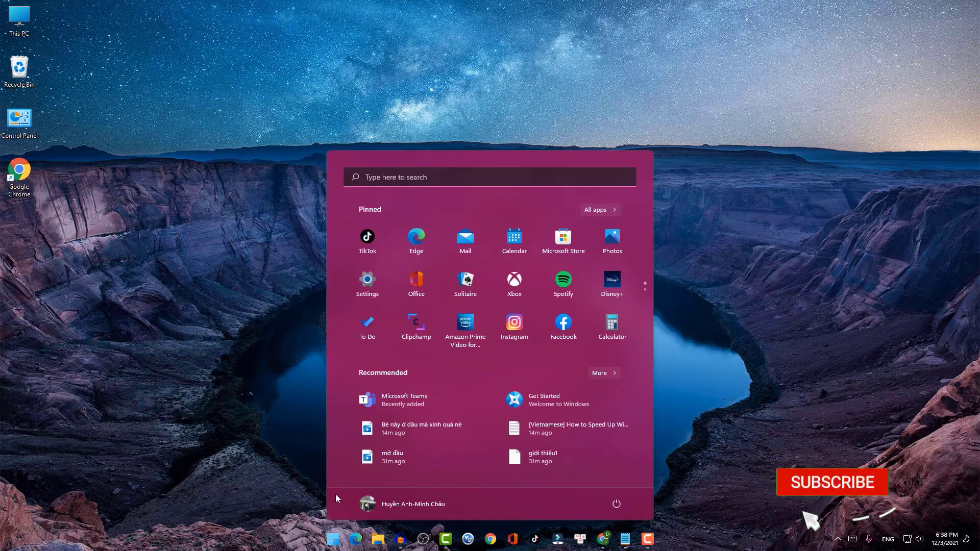
{"action": "right_click", "coordinate": [333, 539]}
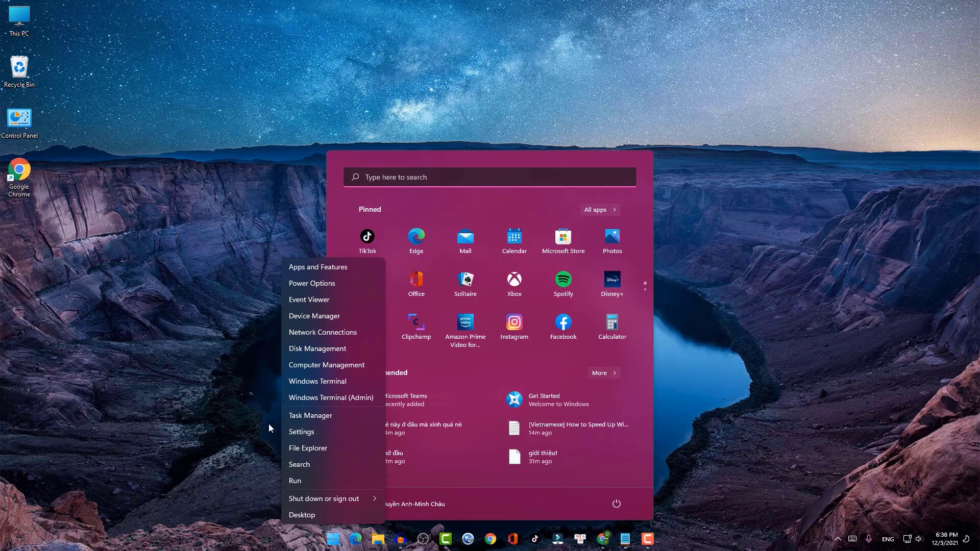
{"action": "key", "text": "super+i"}
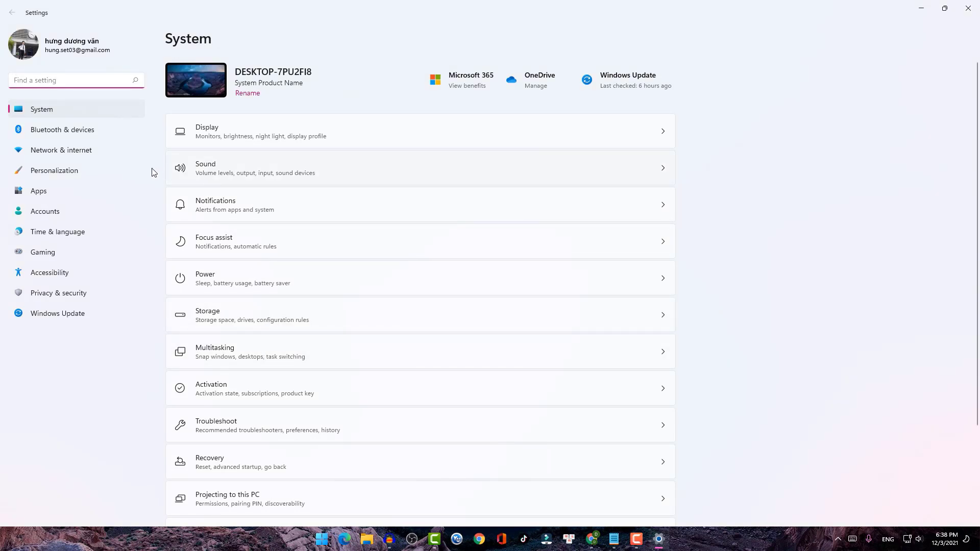
{"action": "left_click", "coordinate": [61, 172]}
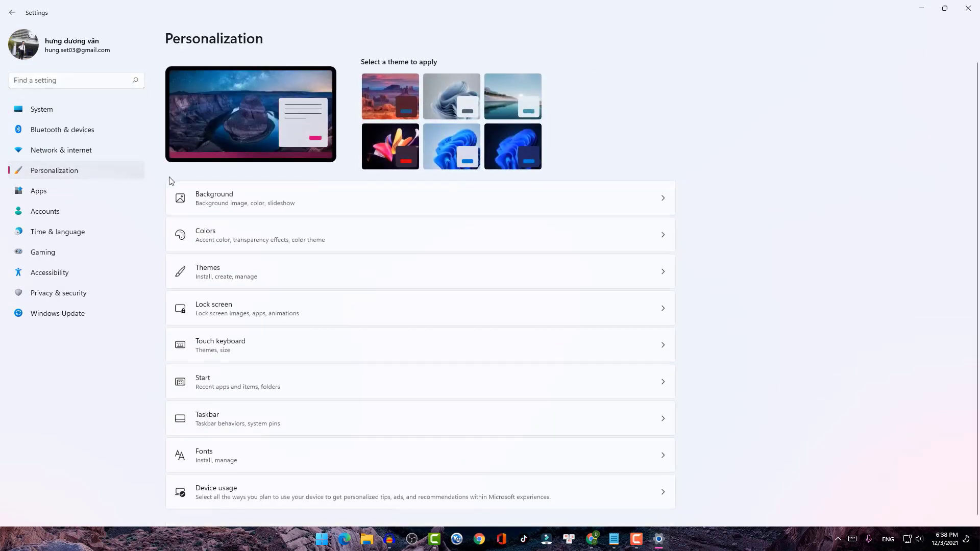
{"action": "left_click", "coordinate": [281, 238]}
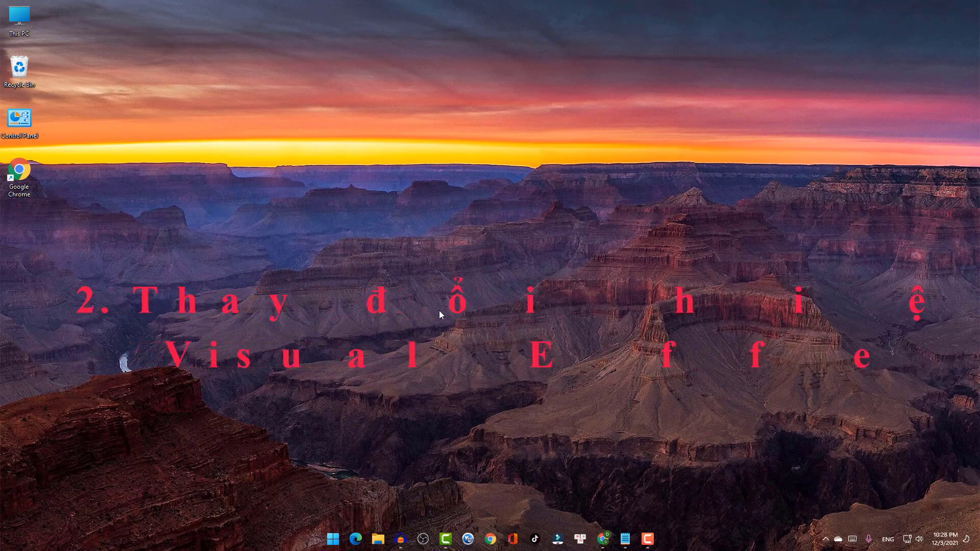
Step: Search for "view", open View advanced system settings, and bring up the Performance settings
{"action": "left_click", "coordinate": [333, 539]}
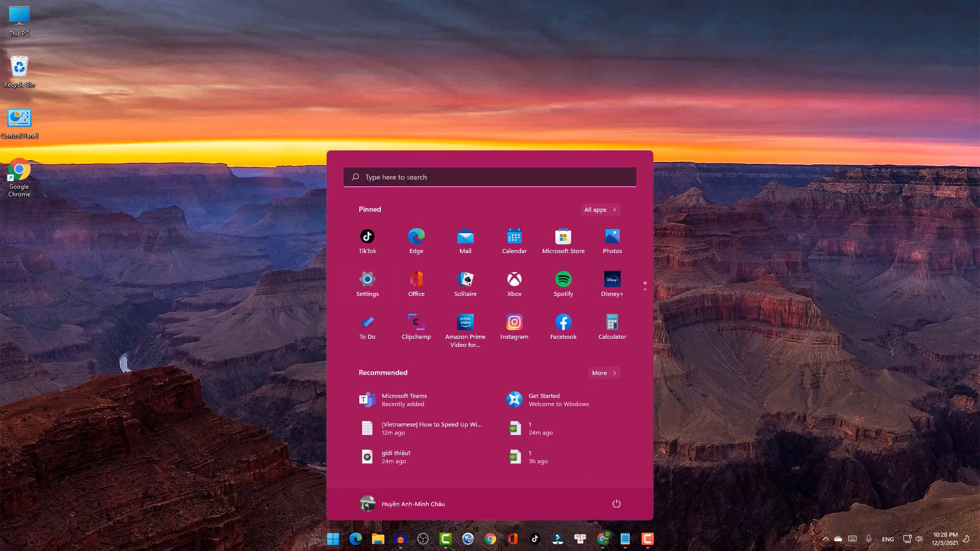
{"action": "left_click", "coordinate": [407, 178]}
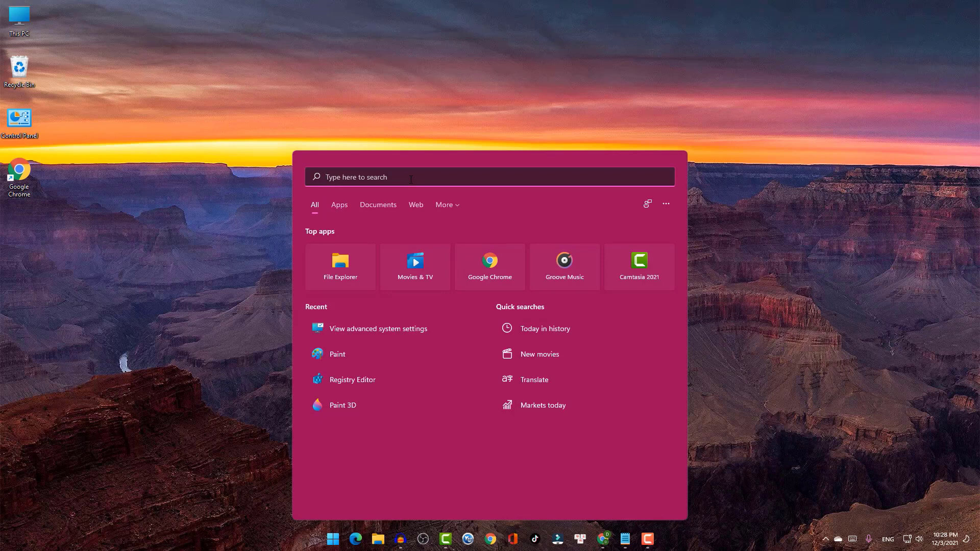
{"action": "type", "text": "view"}
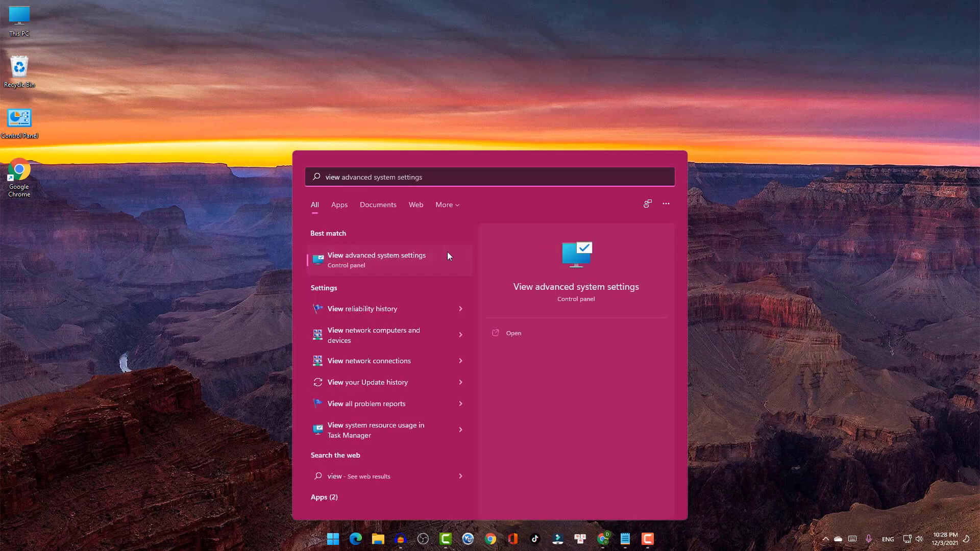
{"action": "left_click", "coordinate": [418, 256]}
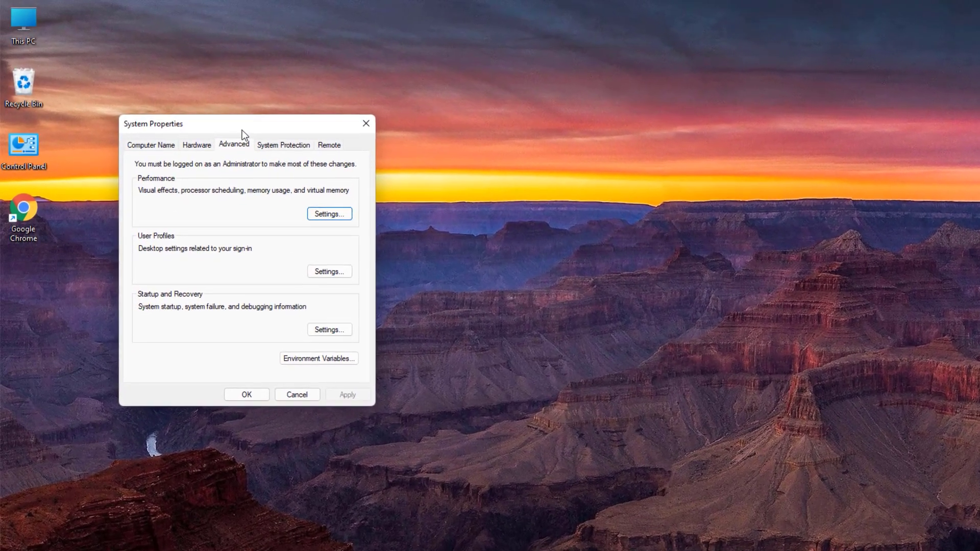
{"action": "left_click_drag", "start_coordinate": [223, 120], "coordinate": [325, 121]}
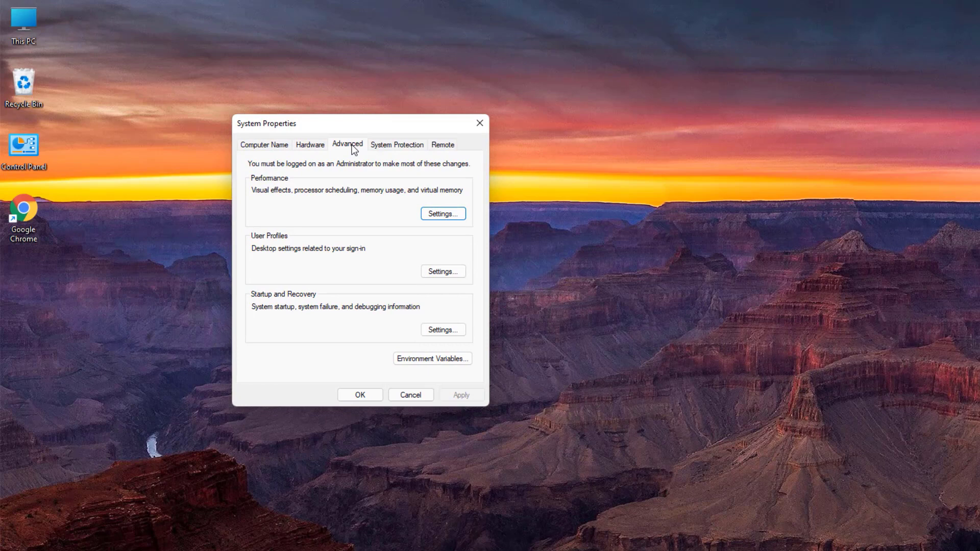
{"action": "left_click", "coordinate": [437, 214]}
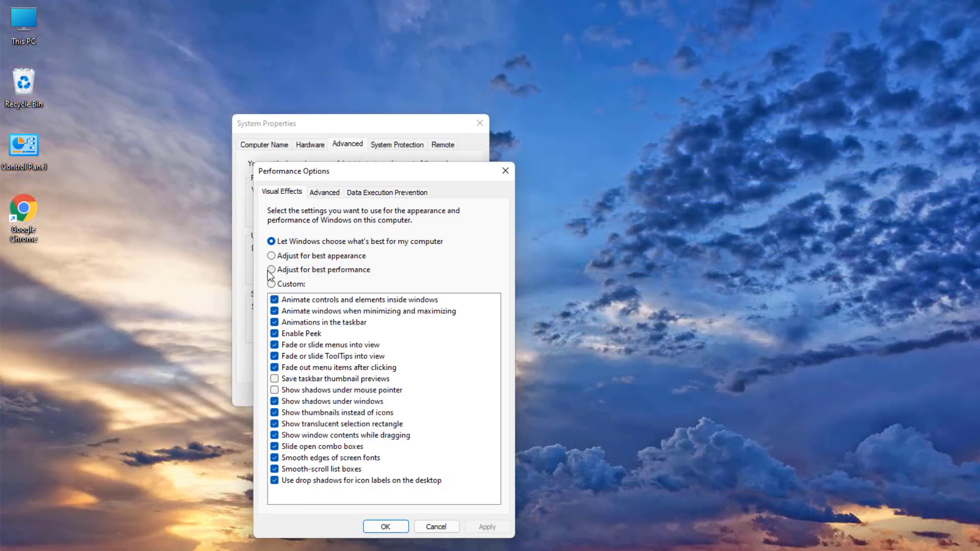
Step: Adjust visual effects for best performance, keeping only Show thumbnails instead of icons and Smooth edges of screen fonts enabled
{"action": "left_click", "coordinate": [276, 269]}
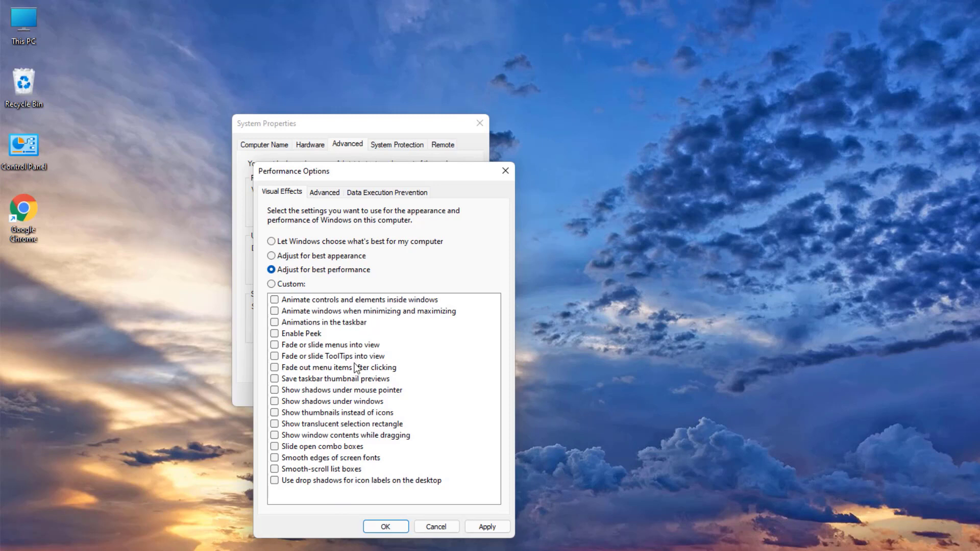
{"action": "left_click", "coordinate": [274, 413]}
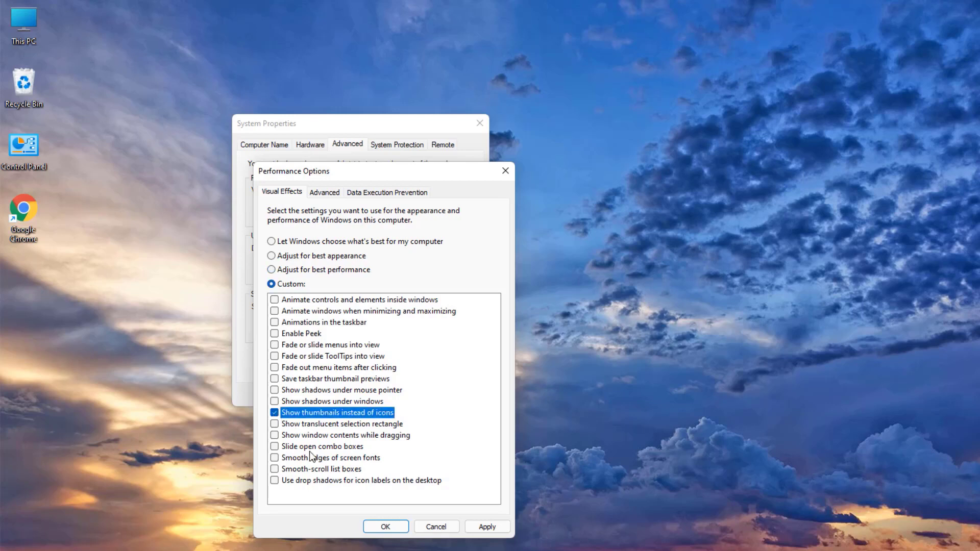
{"action": "left_click", "coordinate": [275, 458]}
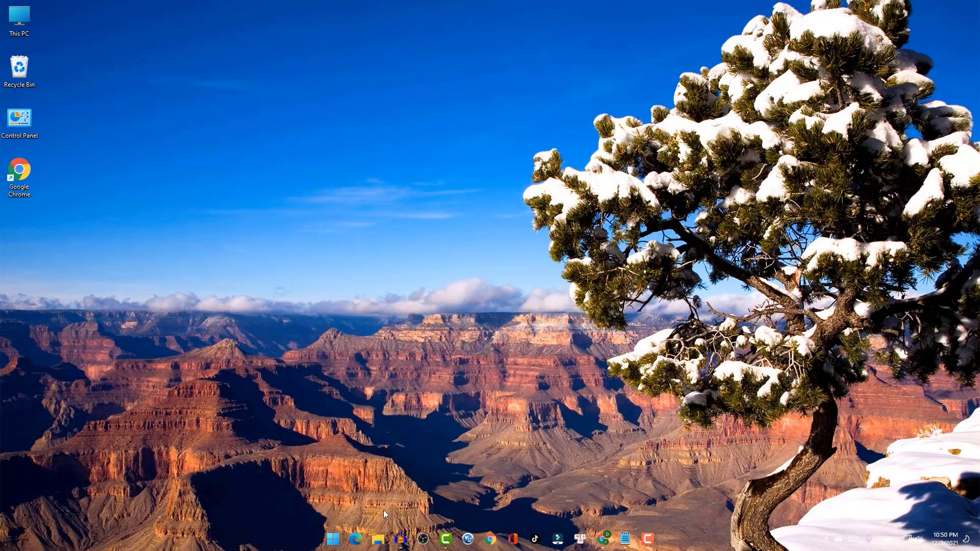
Step: Turn off Cortana, GTVPlus and Microsoft OneDrive in the Startup apps settings
{"action": "left_click", "coordinate": [333, 540]}
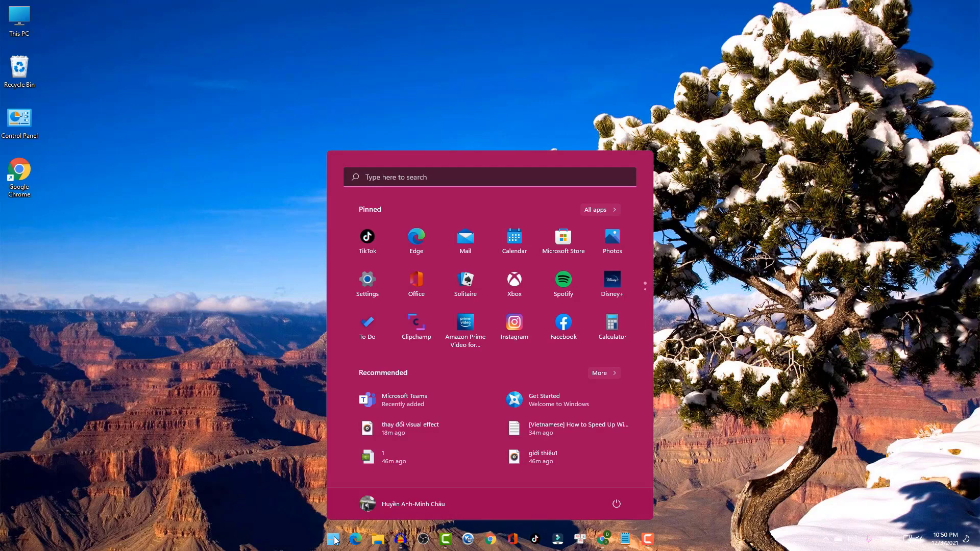
{"action": "left_click", "coordinate": [368, 284]}
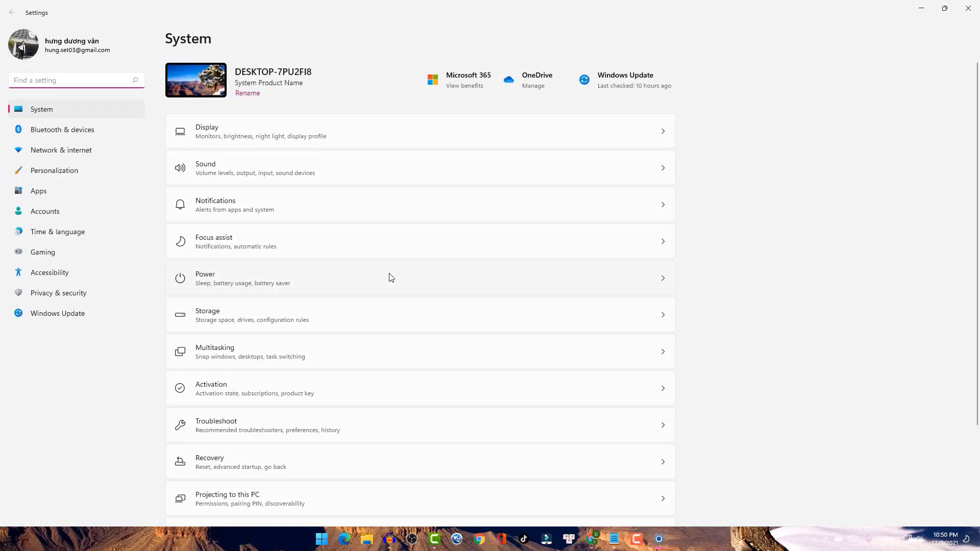
{"action": "left_click", "coordinate": [50, 192]}
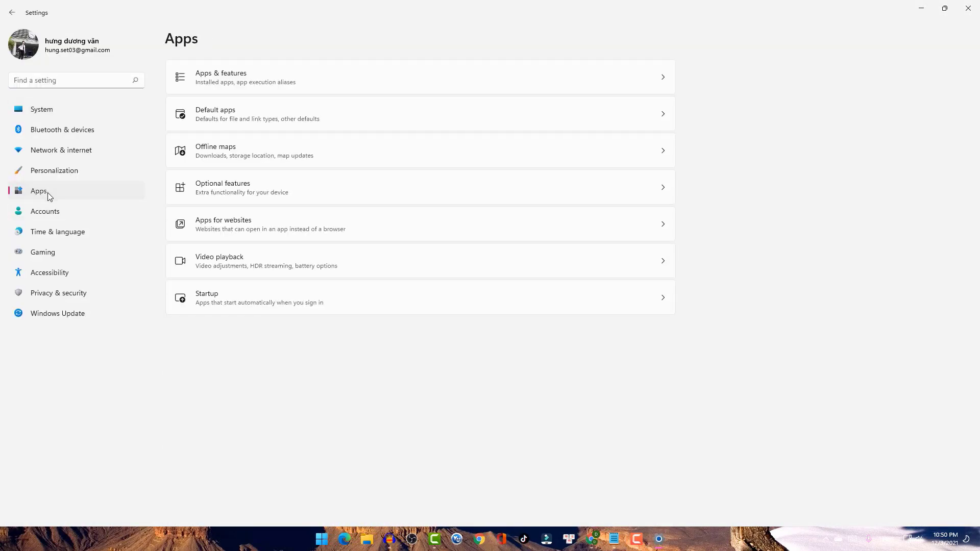
{"action": "left_click", "coordinate": [346, 299]}
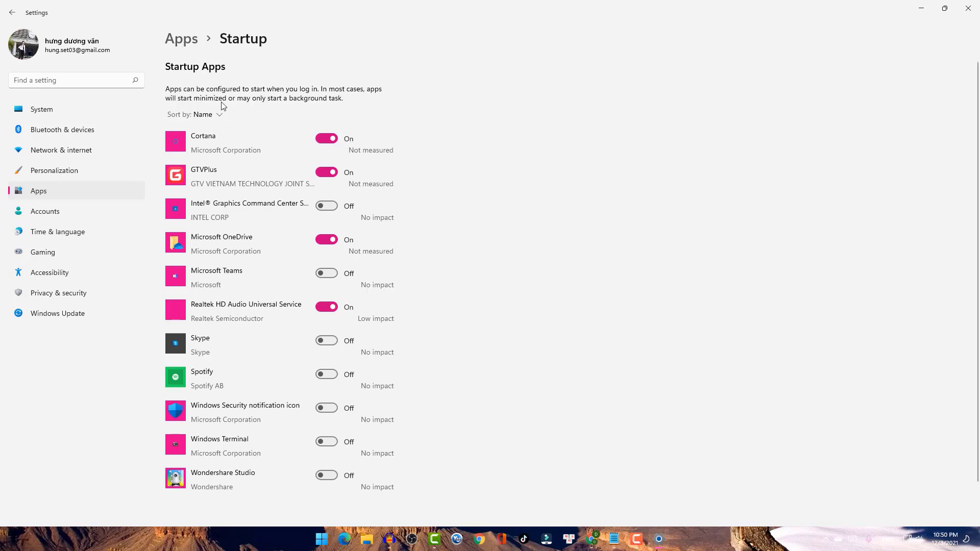
{"action": "left_click", "coordinate": [318, 141]}
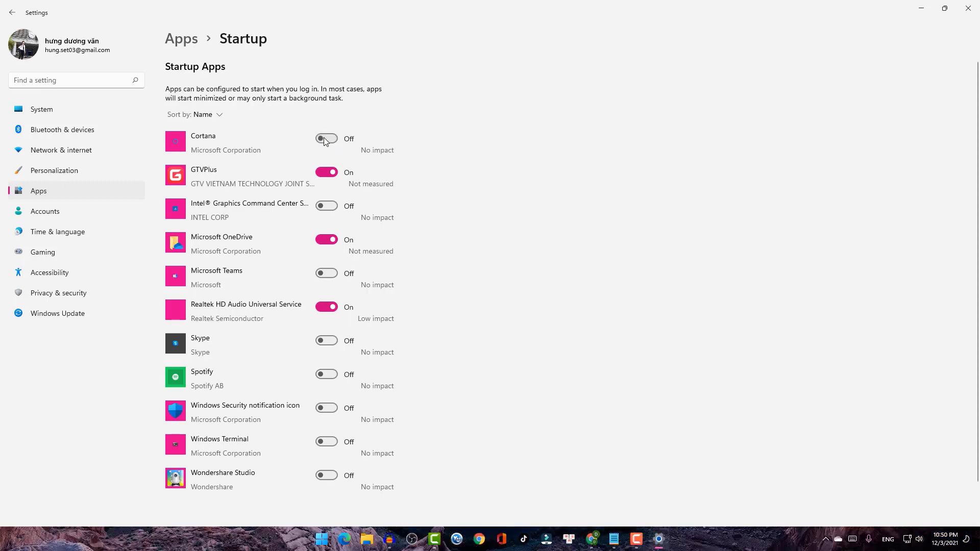
{"action": "left_click", "coordinate": [330, 174]}
{"action": "left_click", "coordinate": [325, 239]}
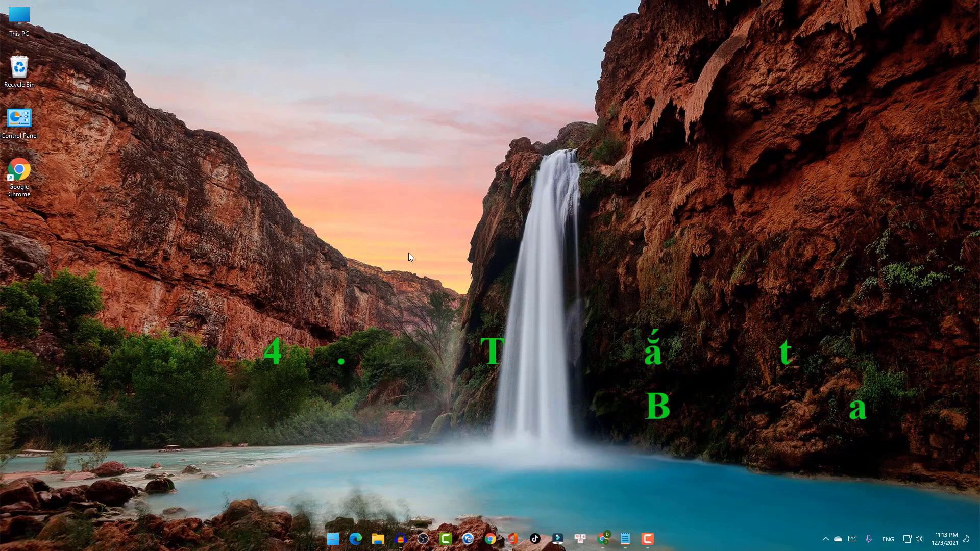
Step: Set 3D Viewer's background apps permission to Never in Apps & features, and return to the app list
{"action": "right_click", "coordinate": [334, 541]}
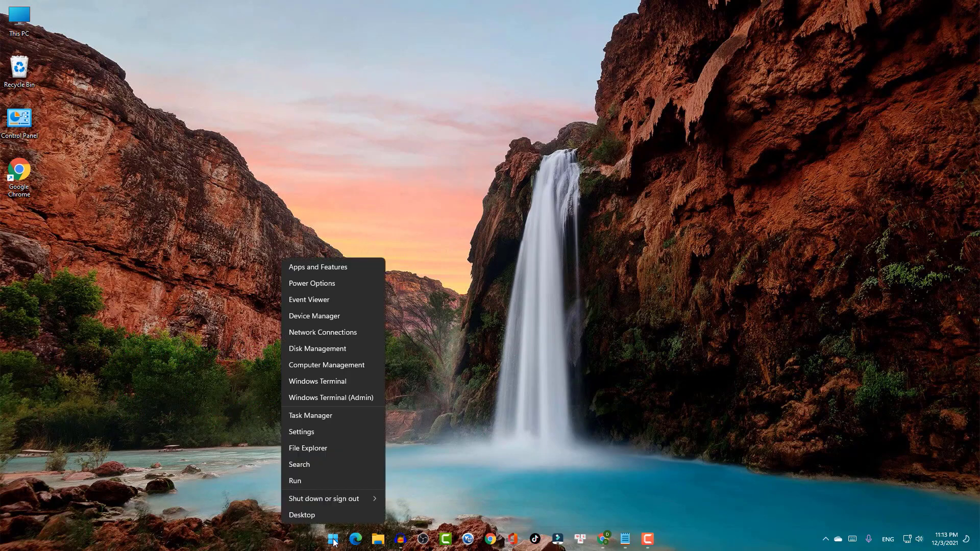
{"action": "left_click", "coordinate": [341, 267]}
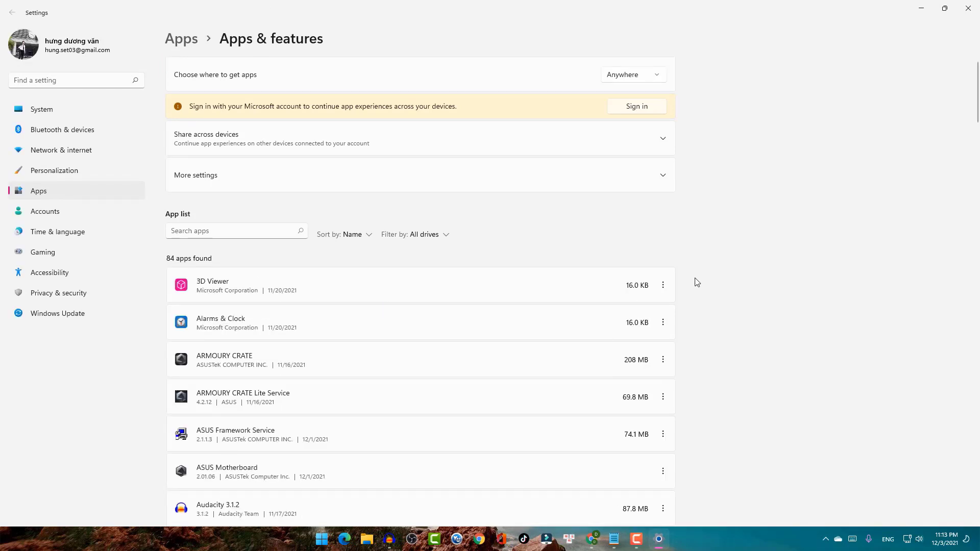
{"action": "scroll", "coordinate": [725, 275], "scroll_direction": "down", "scroll_amount": 15}
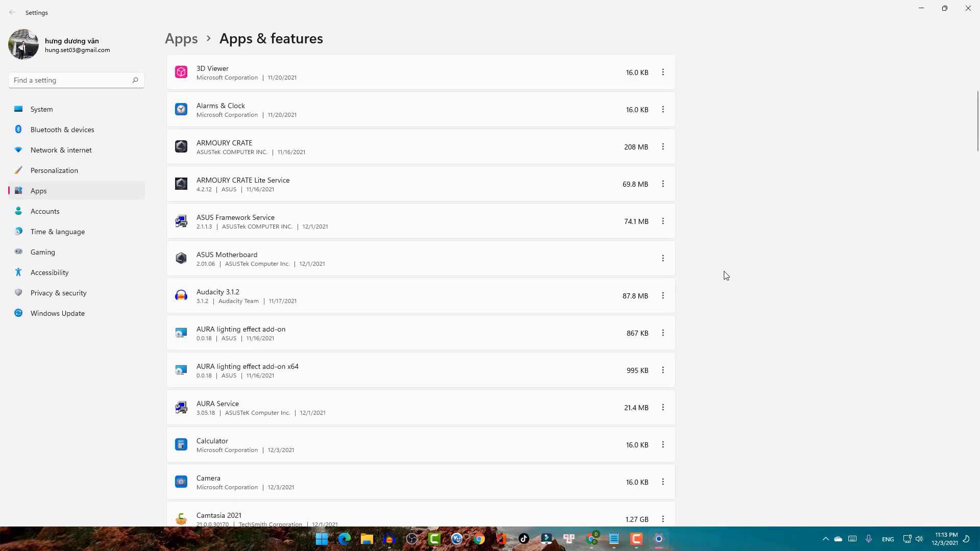
{"action": "scroll", "coordinate": [727, 284], "scroll_direction": "up", "scroll_amount": 15}
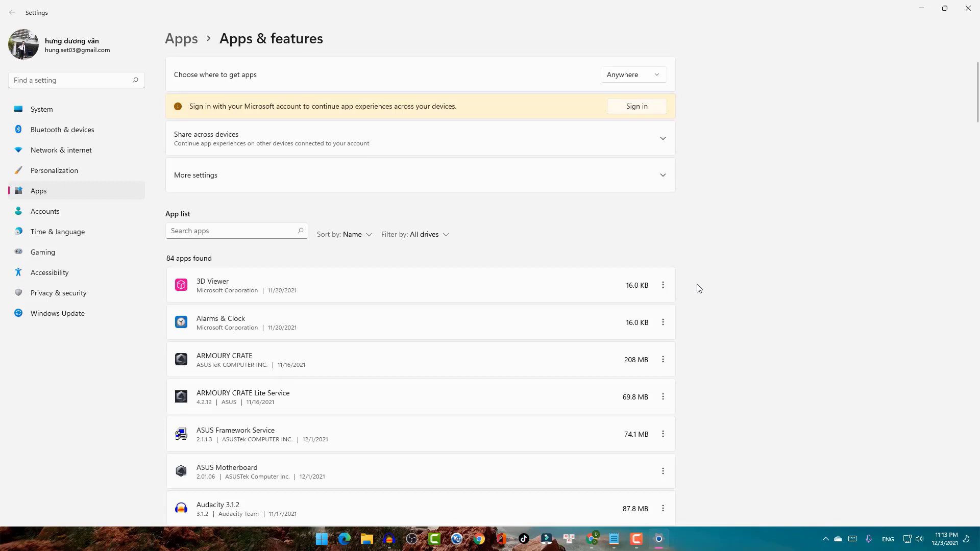
{"action": "left_click", "coordinate": [662, 285]}
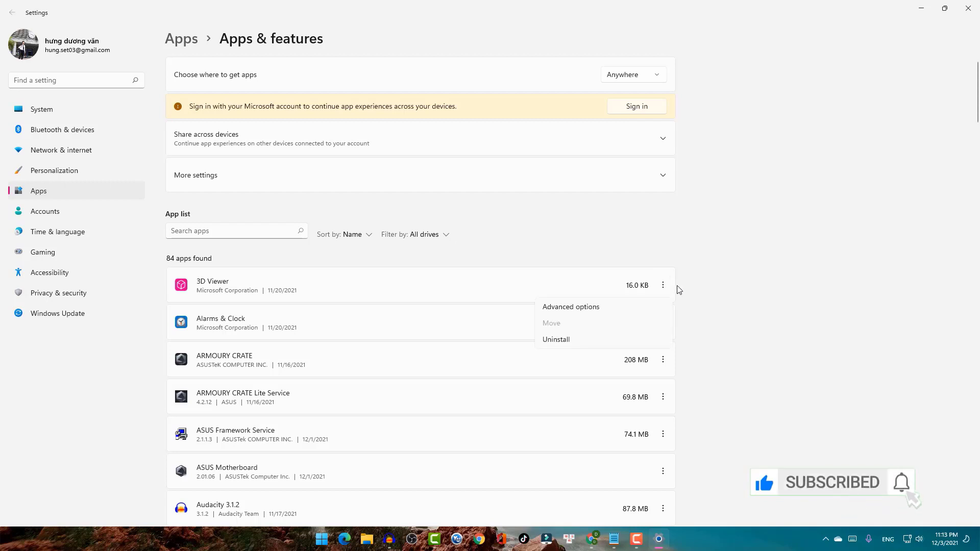
{"action": "left_click", "coordinate": [589, 309]}
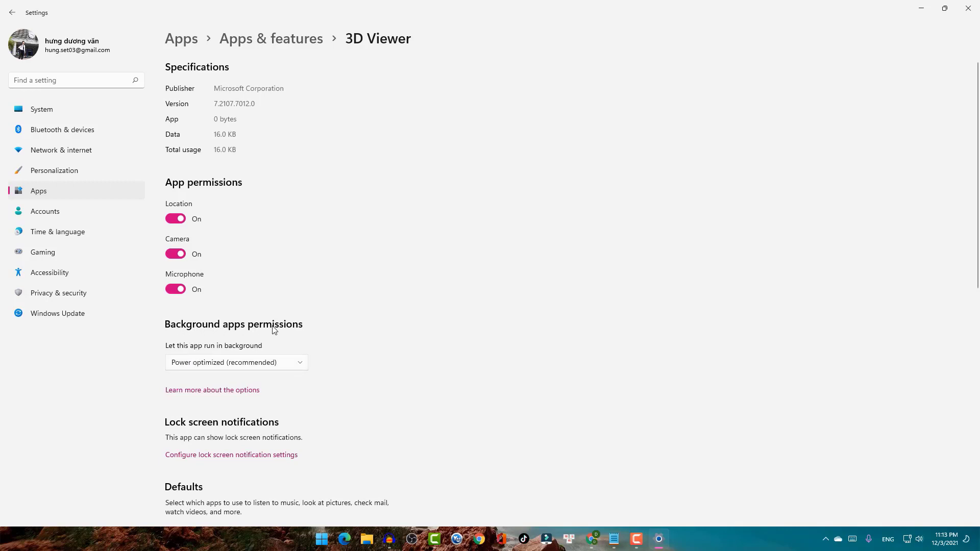
{"action": "left_click", "coordinate": [232, 367]}
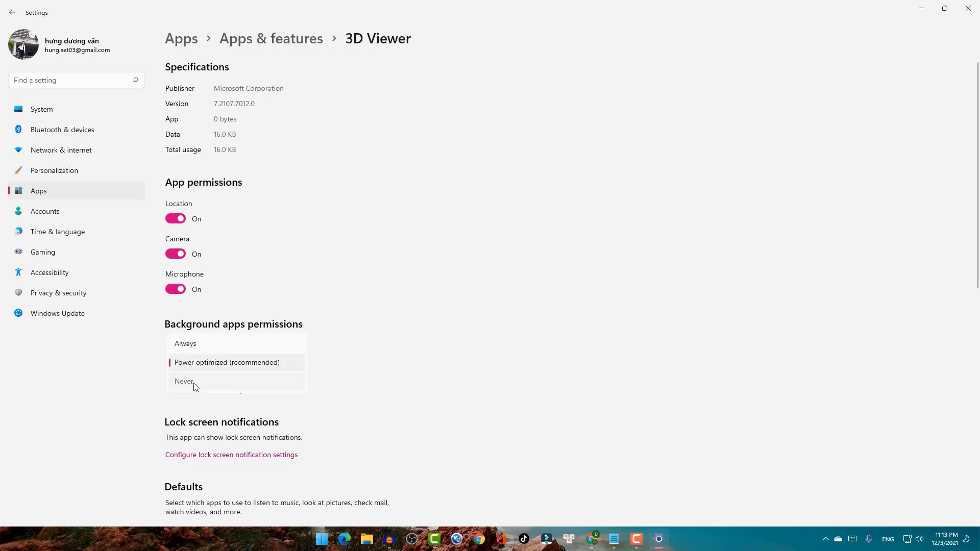
{"action": "left_click", "coordinate": [192, 384]}
{"action": "left_click", "coordinate": [14, 14]}
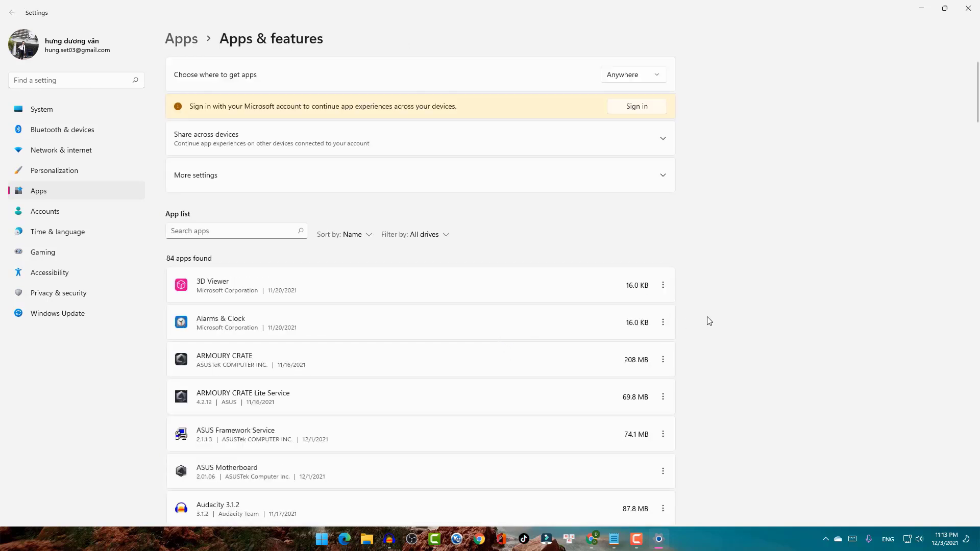
Step: Set Cortana's background apps permission to Never, and return to the app list
{"action": "scroll", "coordinate": [485, 328], "scroll_direction": "down", "scroll_amount": 8}
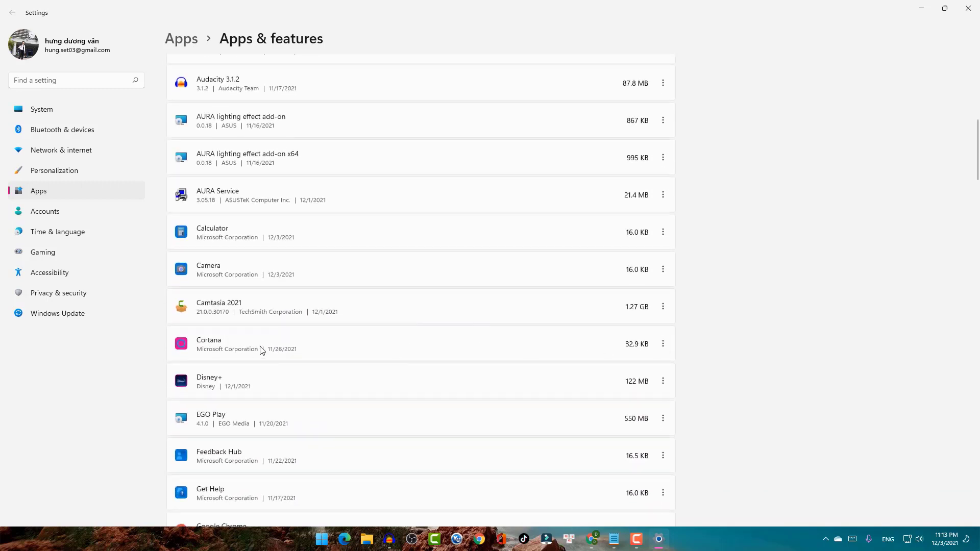
{"action": "left_click", "coordinate": [663, 344]}
{"action": "left_click", "coordinate": [591, 366]}
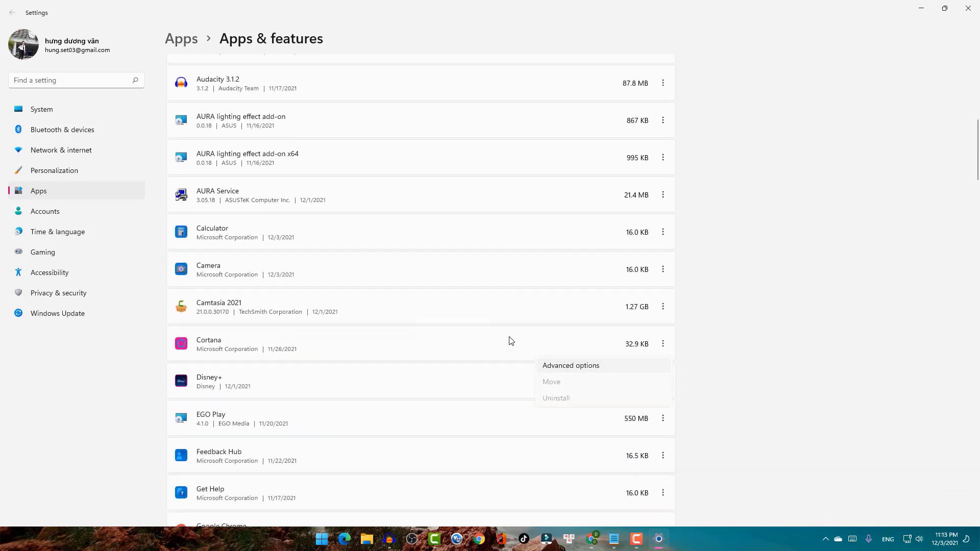
{"action": "left_click", "coordinate": [238, 291]}
{"action": "left_click", "coordinate": [183, 314]}
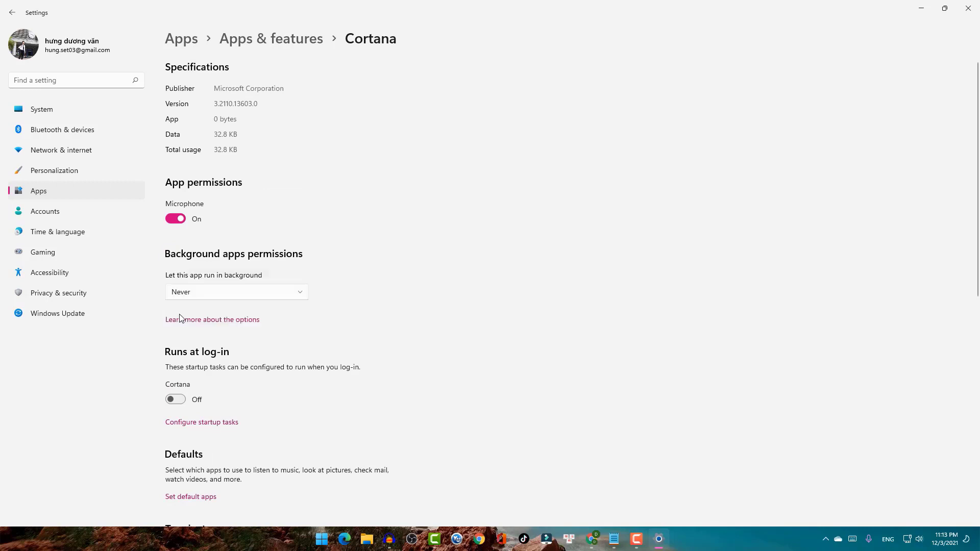
{"action": "left_click", "coordinate": [12, 13]}
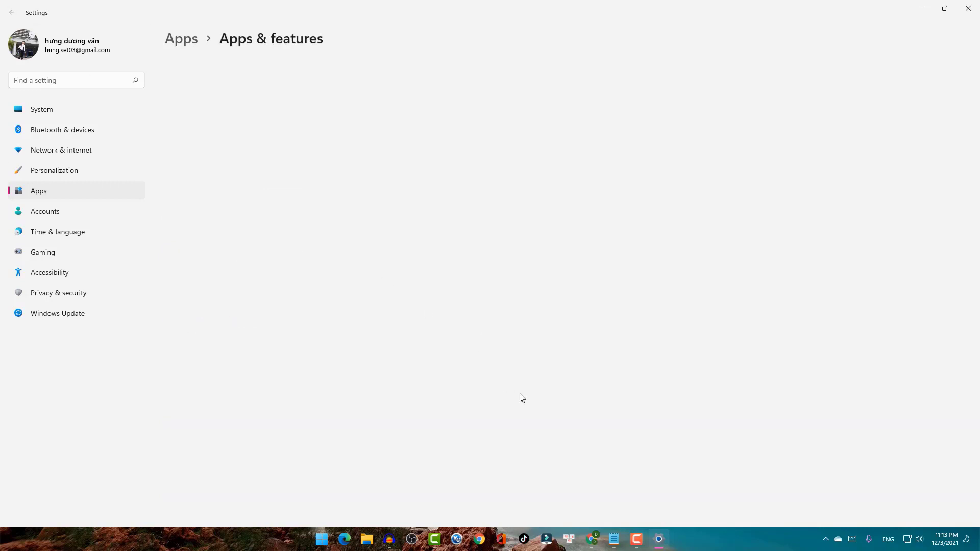
Step: Set Microsoft Teams' background apps permission to Never in Apps & features, and return to the app list
{"action": "scroll", "coordinate": [523, 379], "scroll_direction": "down", "scroll_amount": 10}
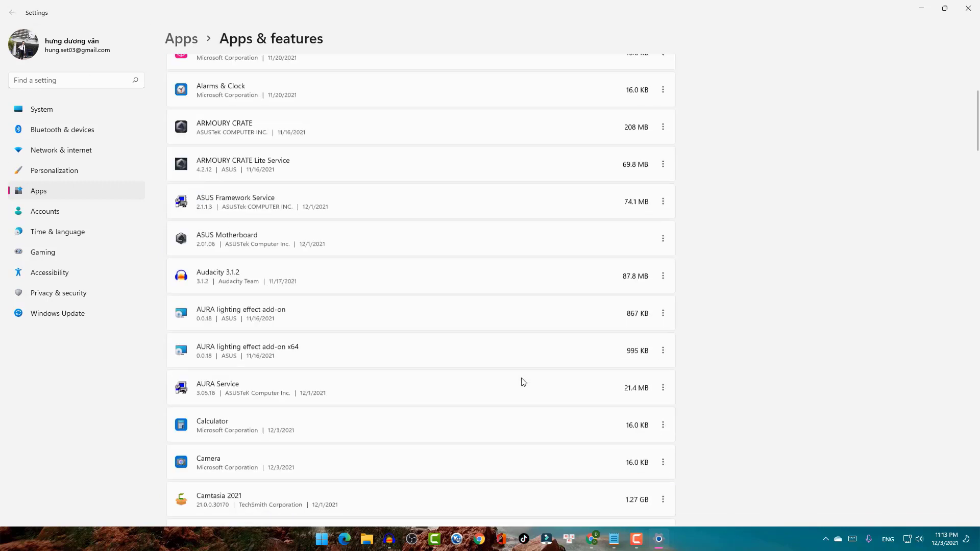
{"action": "scroll", "coordinate": [521, 380], "scroll_direction": "down", "scroll_amount": 10}
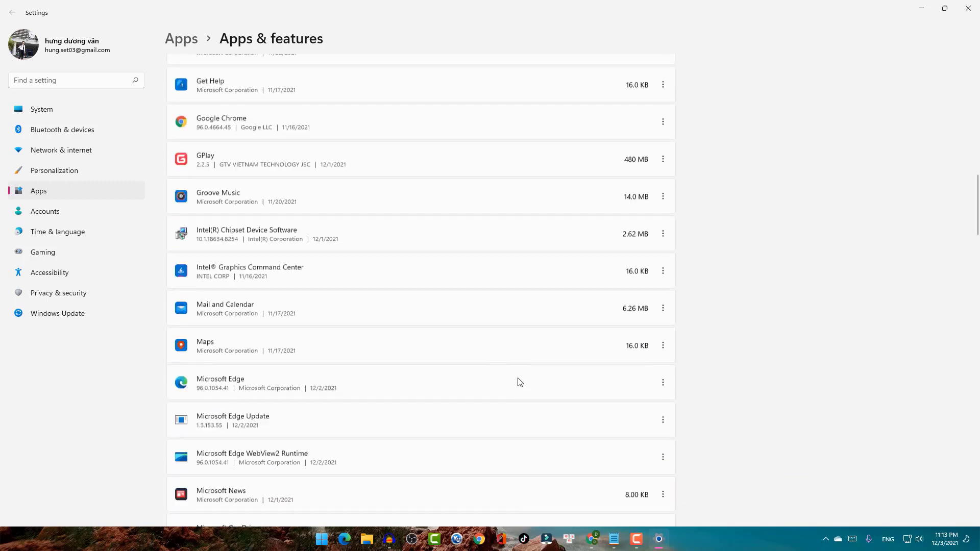
{"action": "scroll", "coordinate": [520, 380], "scroll_direction": "down", "scroll_amount": 2}
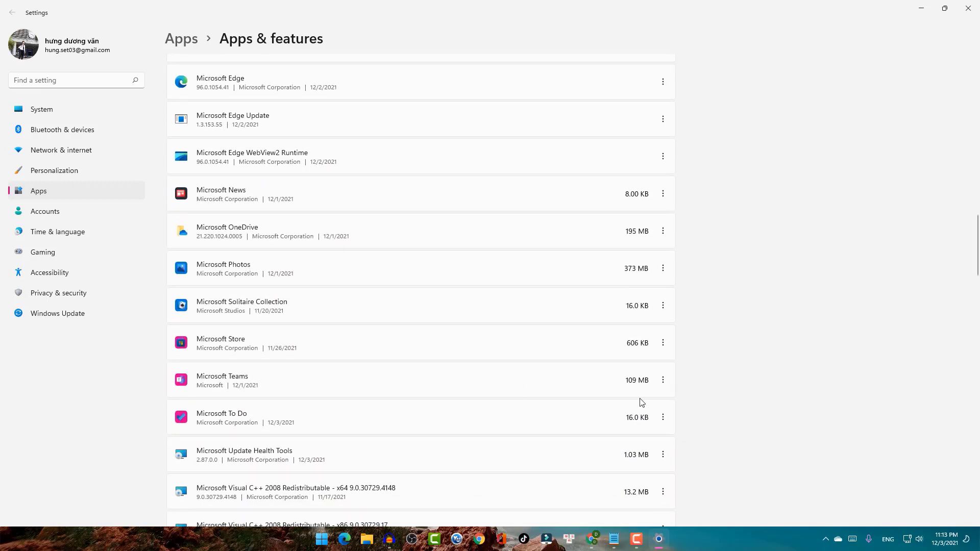
{"action": "left_click", "coordinate": [663, 380]}
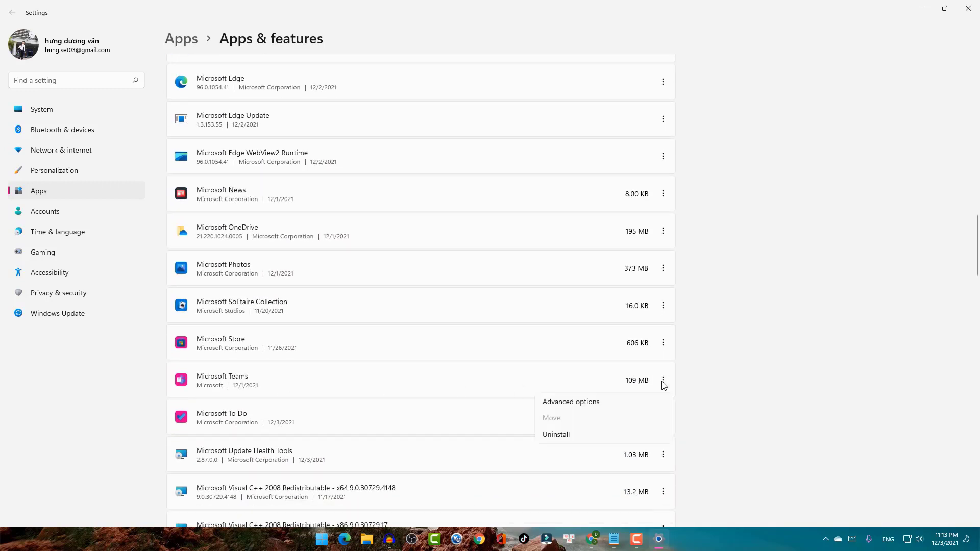
{"action": "left_click", "coordinate": [594, 403]}
{"action": "left_click", "coordinate": [265, 358]}
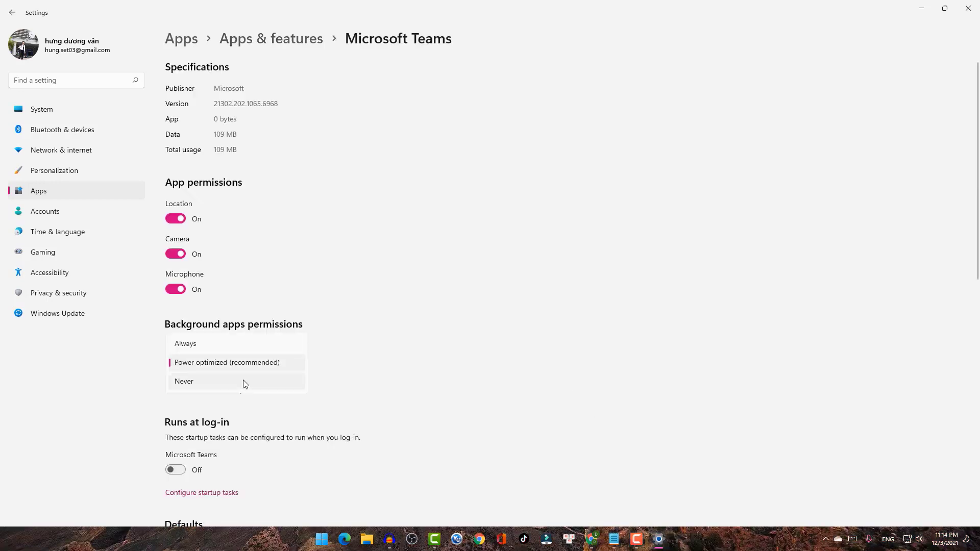
{"action": "left_click", "coordinate": [204, 383]}
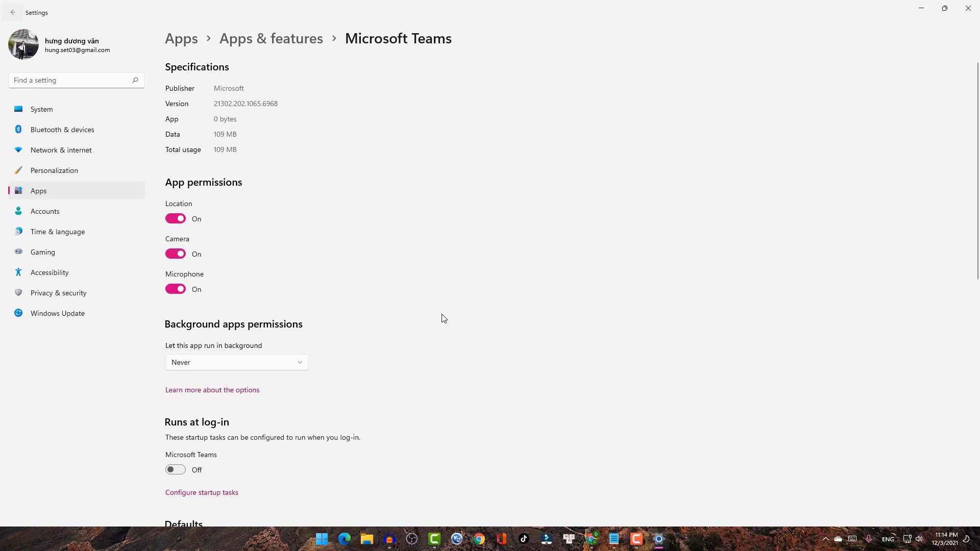
{"action": "key", "text": "alt+Left"}
{"action": "scroll", "coordinate": [500, 358], "scroll_direction": "down", "scroll_amount": 5}
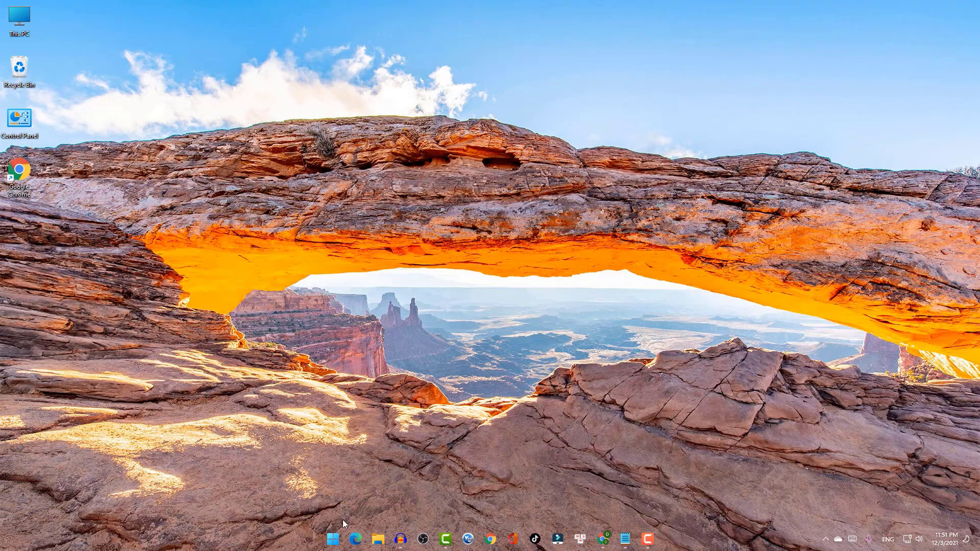
Step: Open the Temporary files page of the system Storage settings
{"action": "left_click", "coordinate": [332, 539]}
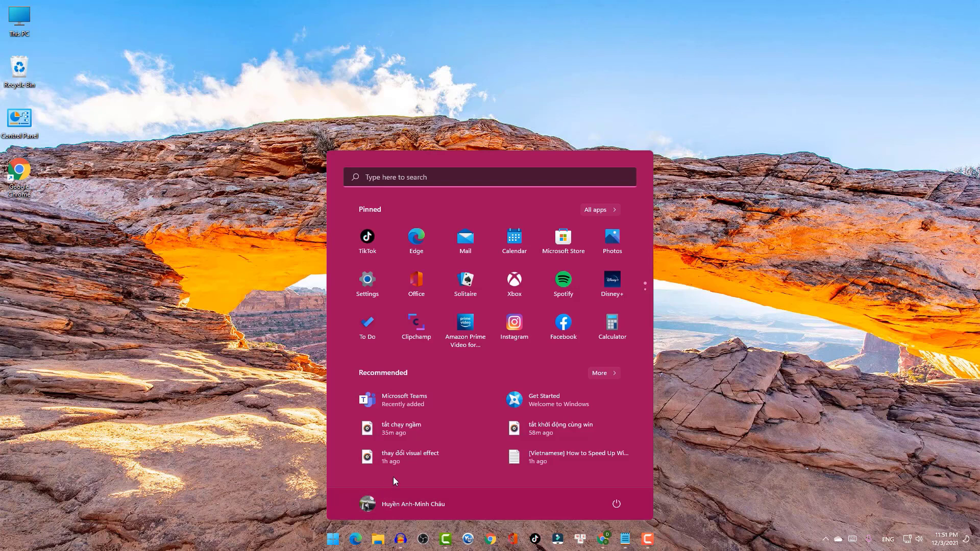
{"action": "left_click", "coordinate": [369, 278]}
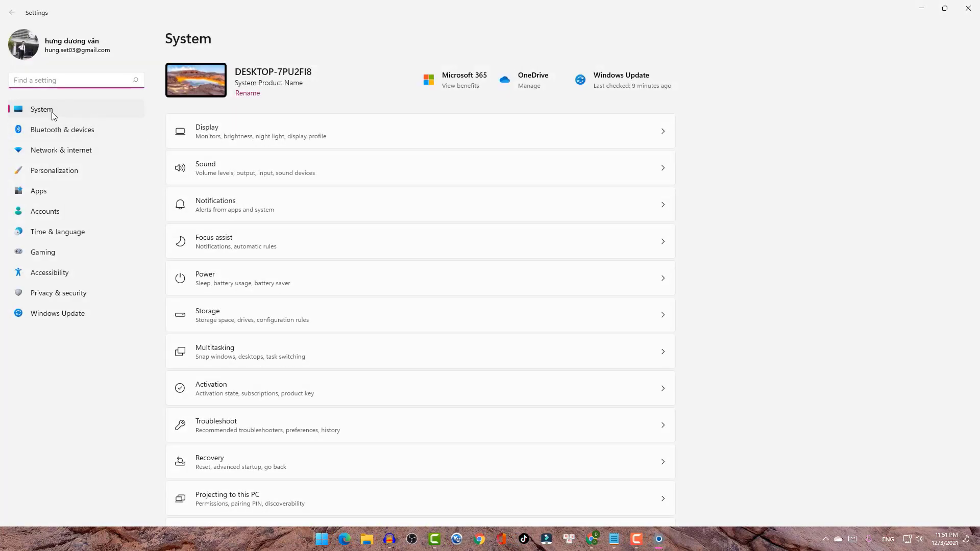
{"action": "scroll", "coordinate": [338, 298], "scroll_direction": "down", "scroll_amount": 3}
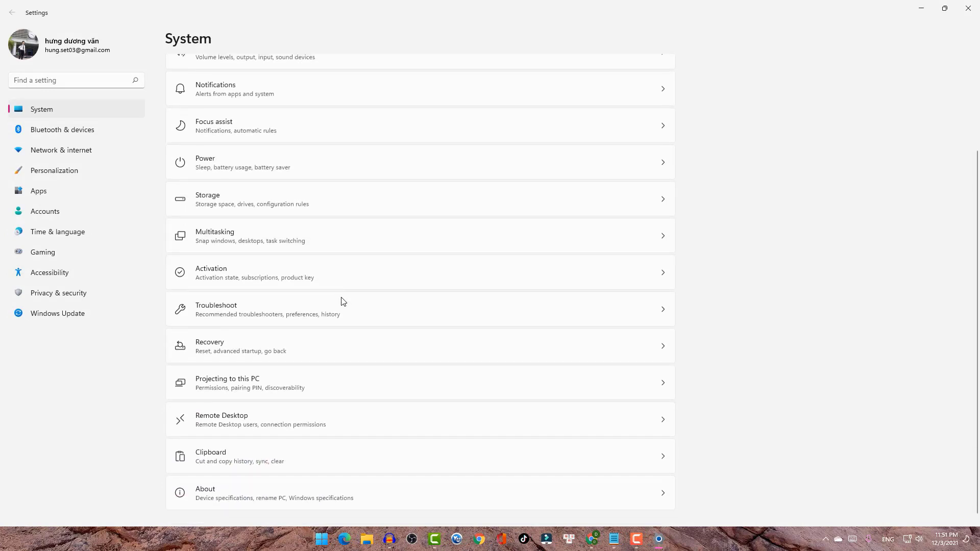
{"action": "left_click", "coordinate": [656, 196]}
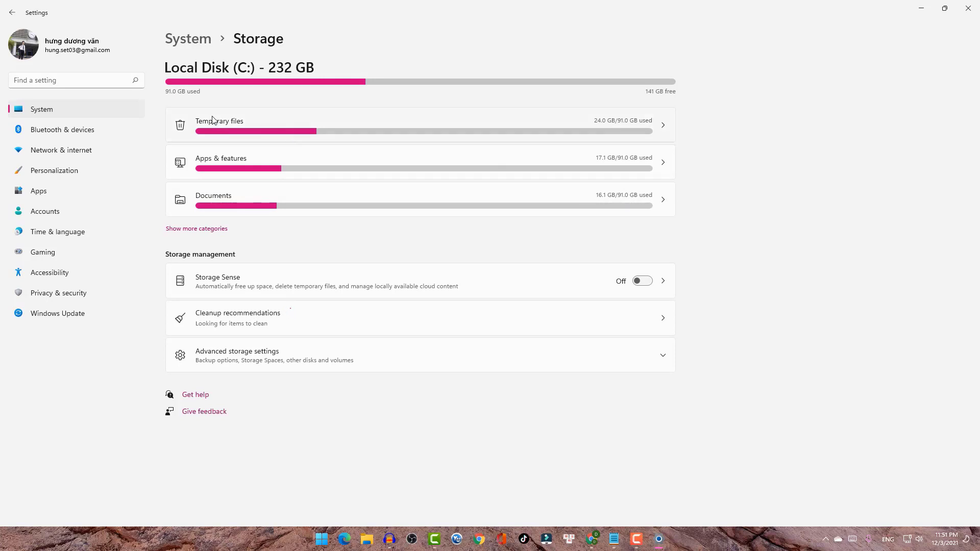
{"action": "left_click", "coordinate": [545, 127]}
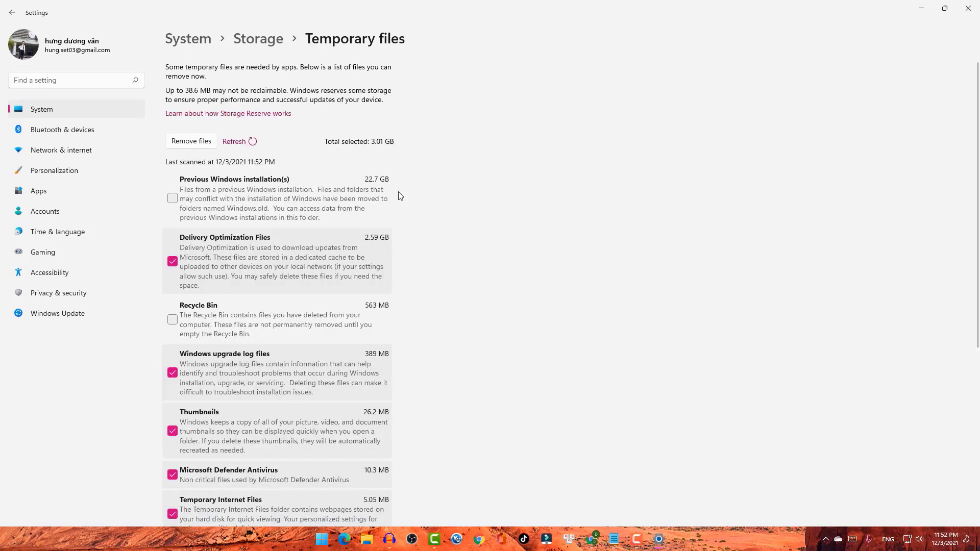
Step: Add Previous Windows installation(s), Recycle Bin and Downloads to the selected temporary files, and permanently remove all the selected files
{"action": "scroll", "coordinate": [404, 233], "scroll_direction": "down", "scroll_amount": 2}
{"action": "scroll", "coordinate": [403, 233], "scroll_direction": "up", "scroll_amount": 2}
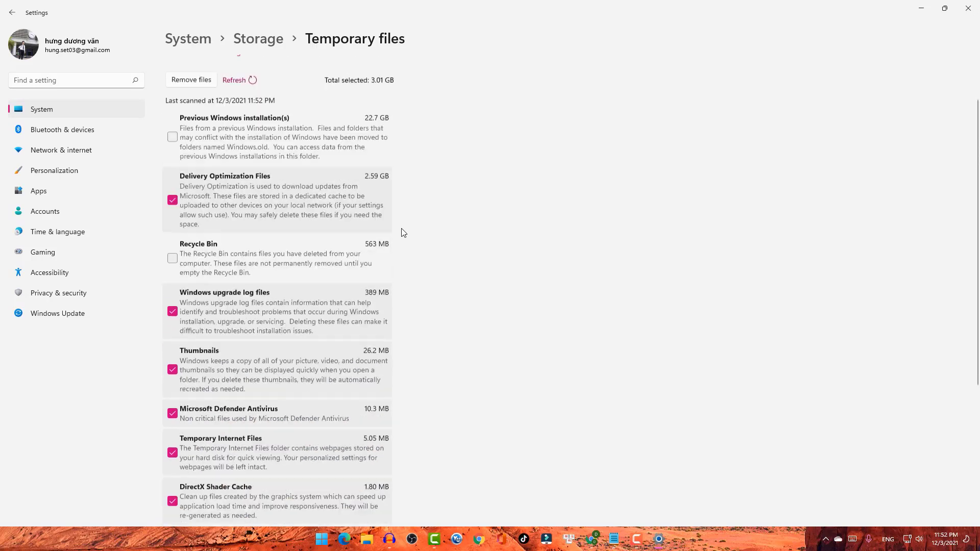
{"action": "scroll", "coordinate": [402, 229], "scroll_direction": "down", "scroll_amount": 5}
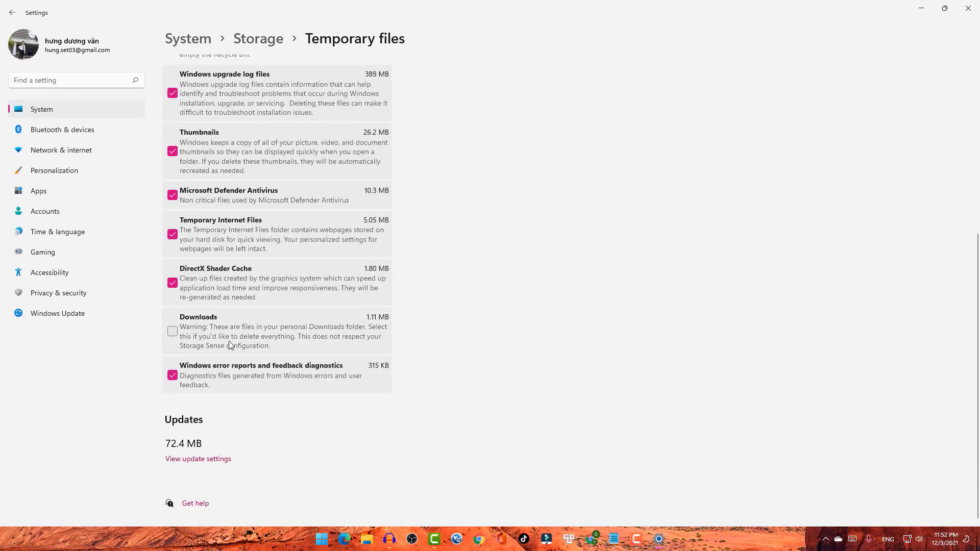
{"action": "scroll", "coordinate": [230, 338], "scroll_direction": "up", "scroll_amount": 5}
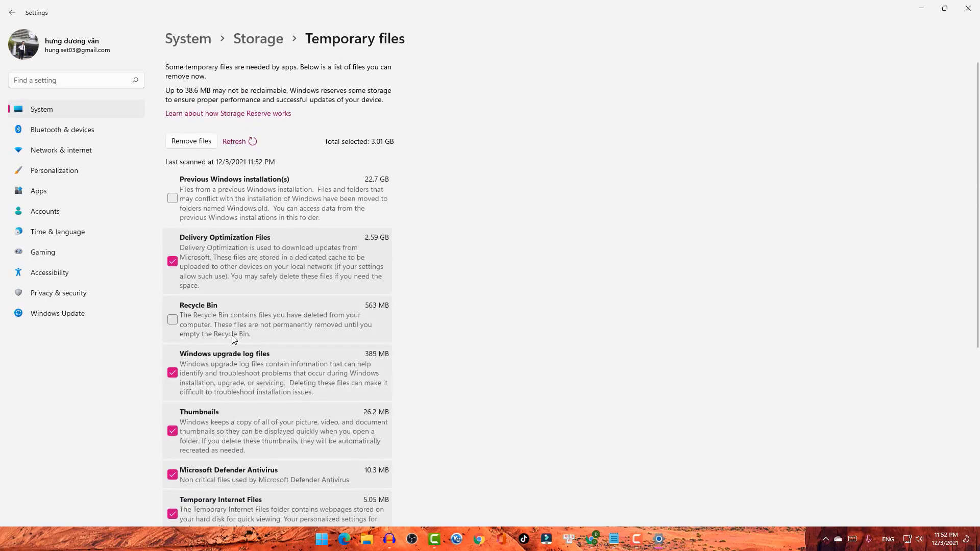
{"action": "left_click", "coordinate": [173, 199]}
{"action": "left_click", "coordinate": [173, 320]}
{"action": "scroll", "coordinate": [197, 325], "scroll_direction": "down", "scroll_amount": 3}
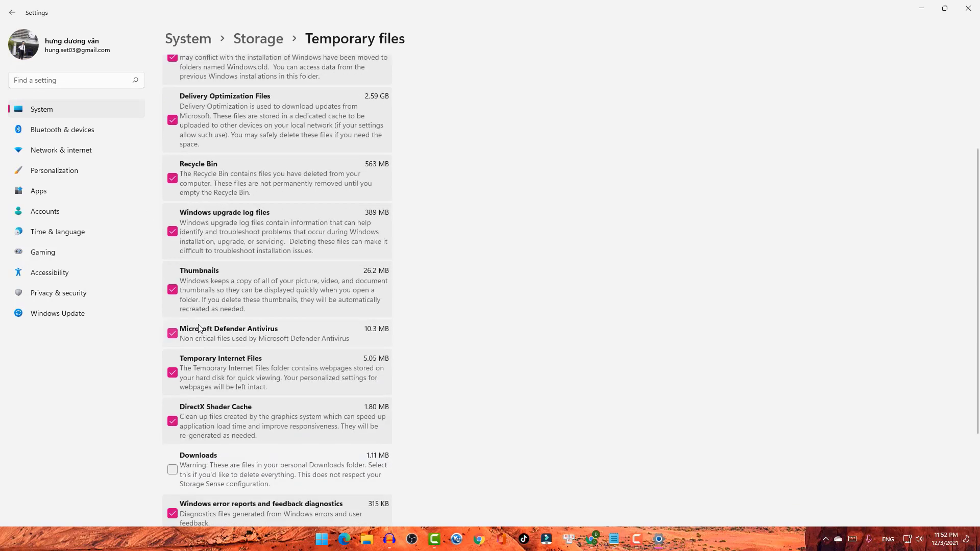
{"action": "scroll", "coordinate": [199, 328], "scroll_direction": "down", "scroll_amount": 3}
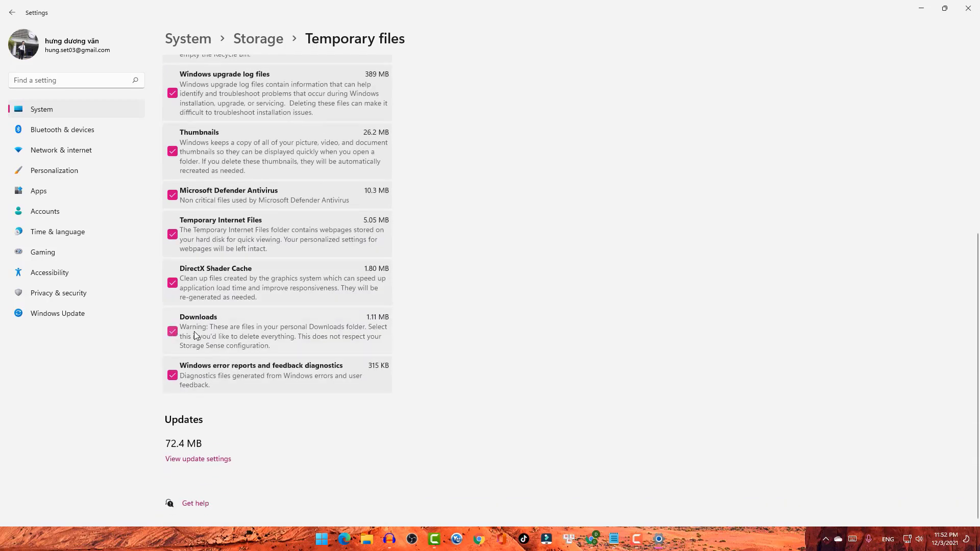
{"action": "scroll", "coordinate": [250, 337], "scroll_direction": "up", "scroll_amount": 5}
{"action": "scroll", "coordinate": [255, 337], "scroll_direction": "up", "scroll_amount": 2}
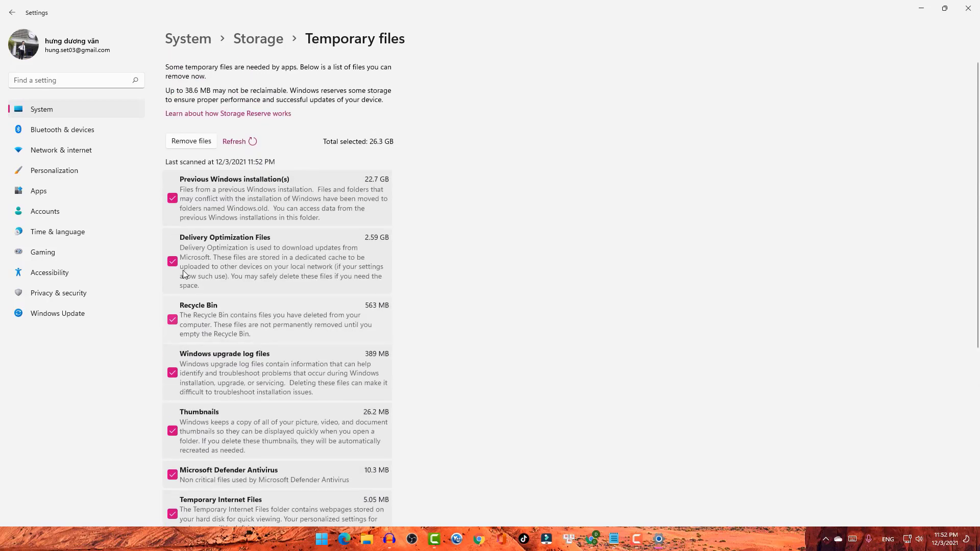
{"action": "left_click", "coordinate": [195, 145]}
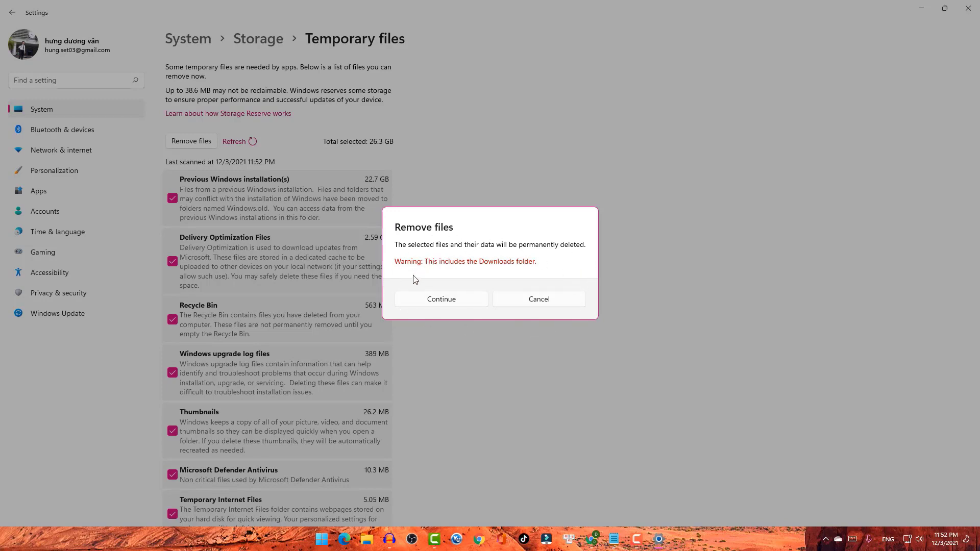
{"action": "left_click", "coordinate": [444, 303]}
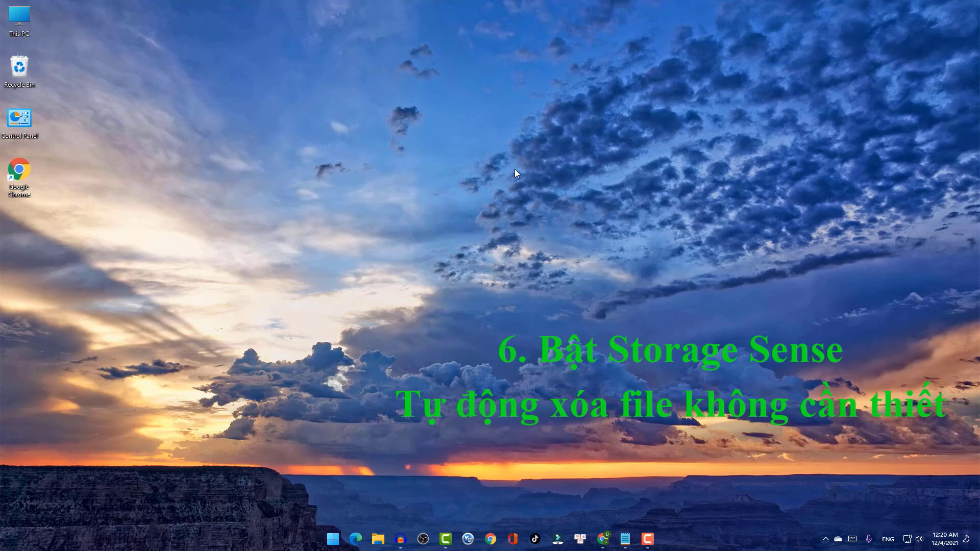
Step: Turn on Automatic User content cleanup in the Storage Sense settings of system Storage
{"action": "left_click", "coordinate": [334, 539]}
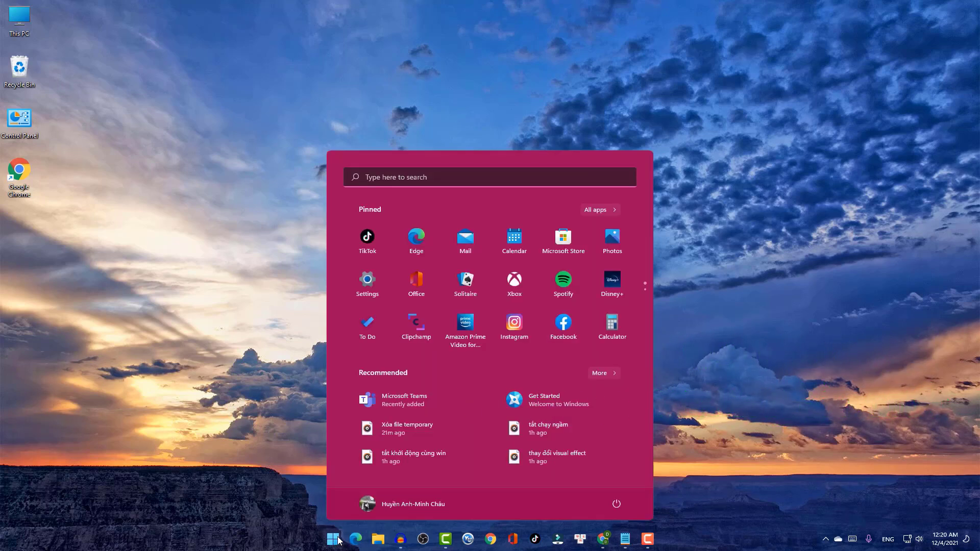
{"action": "left_click", "coordinate": [357, 285]}
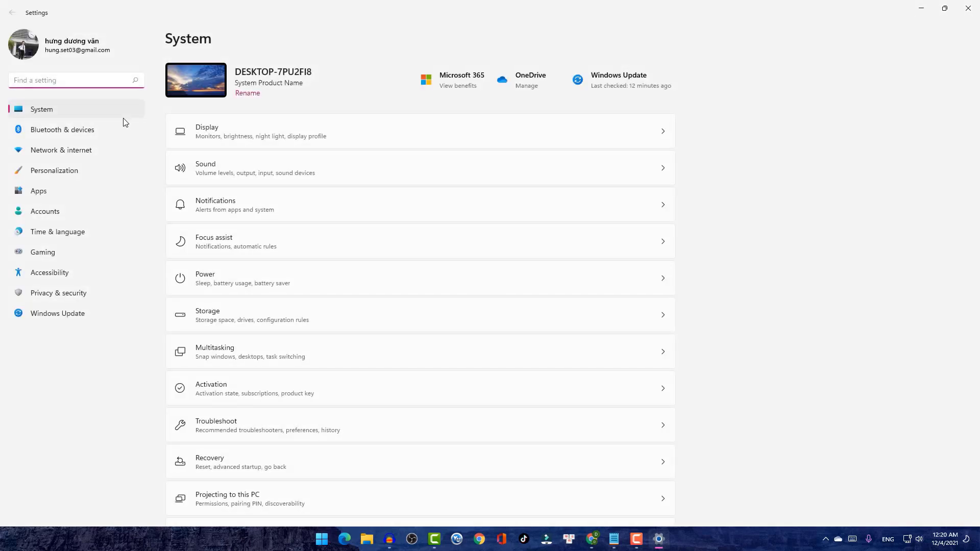
{"action": "left_click", "coordinate": [50, 108]}
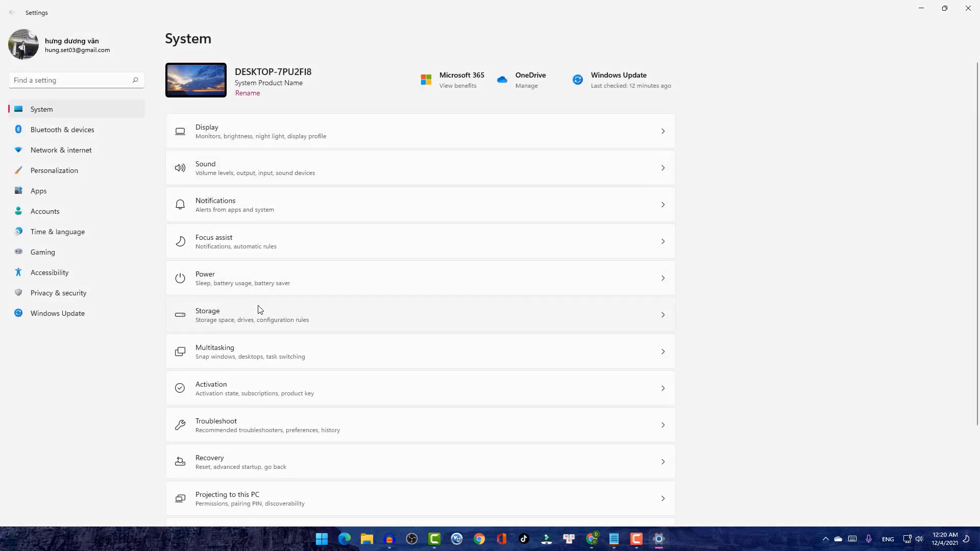
{"action": "left_click", "coordinate": [665, 323]}
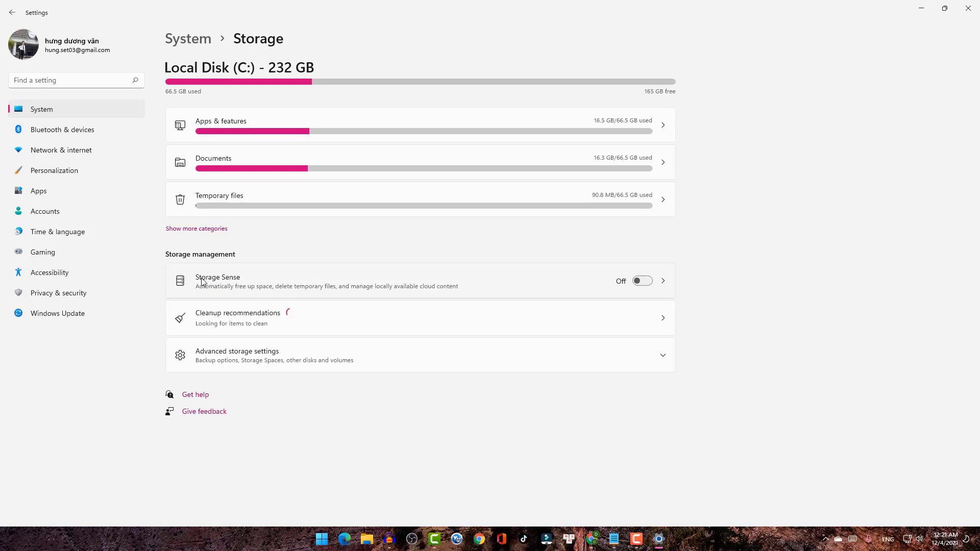
{"action": "left_click", "coordinate": [462, 282]}
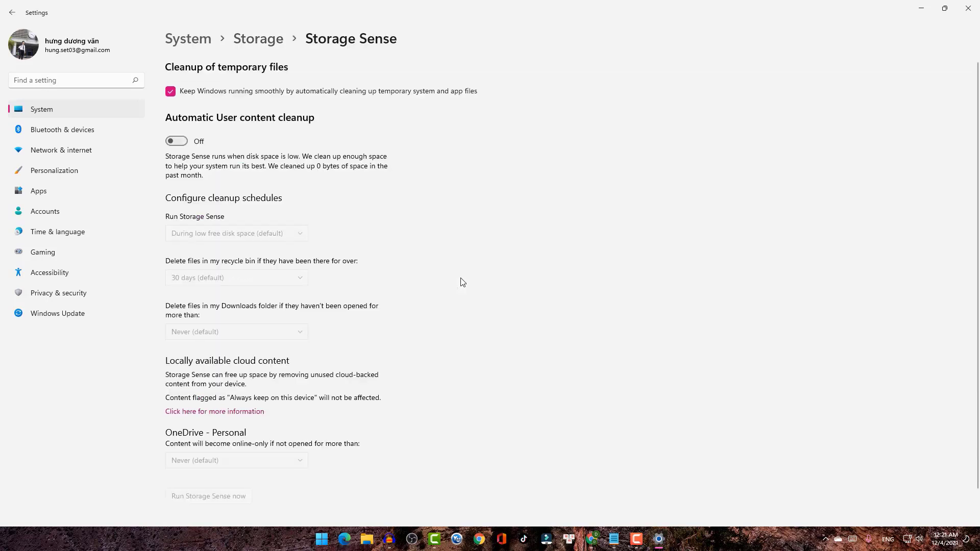
{"action": "left_click", "coordinate": [183, 142]}
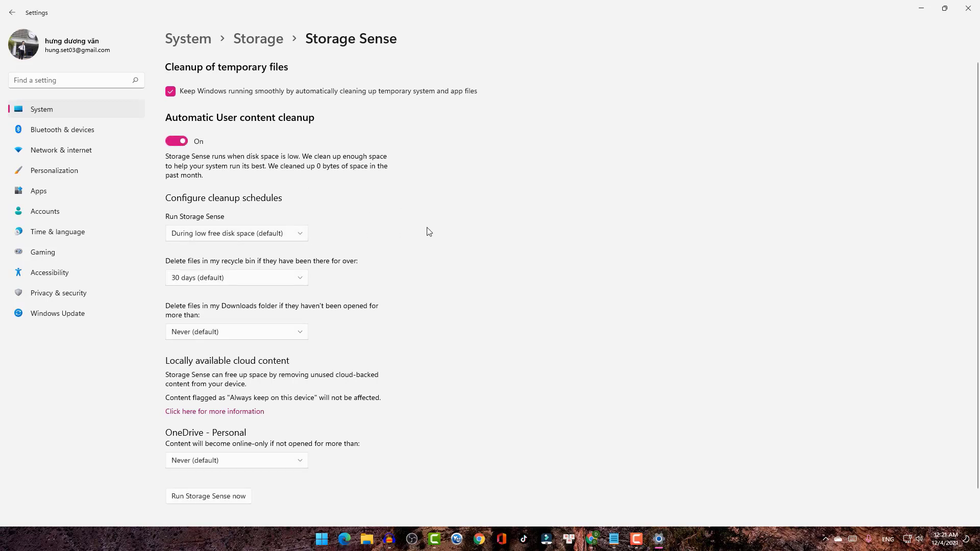
Step: Examine the available schedule options for running Storage Sense, and close the list without choosing another one
{"action": "scroll", "coordinate": [427, 232], "scroll_direction": "down", "scroll_amount": 1}
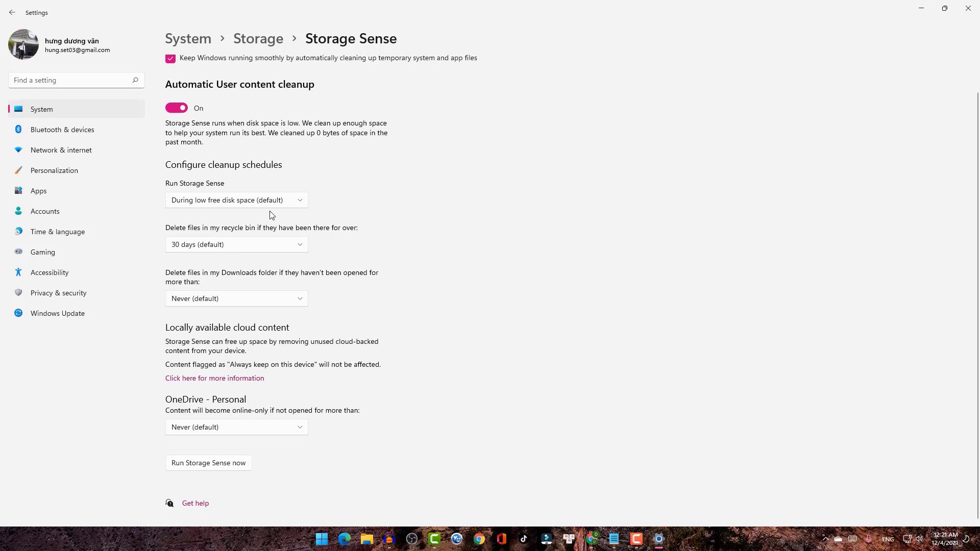
{"action": "left_click", "coordinate": [250, 204]}
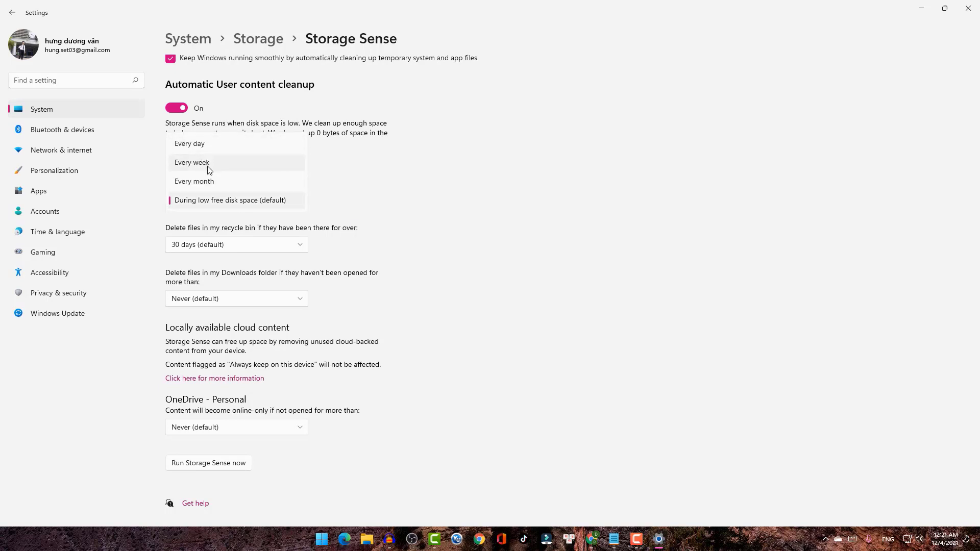
{"action": "left_click", "coordinate": [403, 215]}
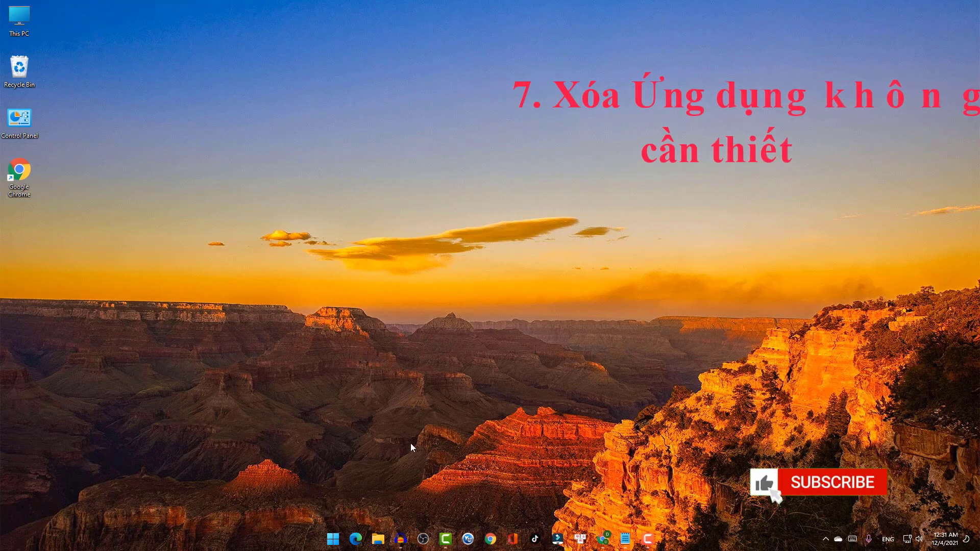
Step: Open the Apps & features page of the Windows Settings
{"action": "left_click", "coordinate": [333, 536]}
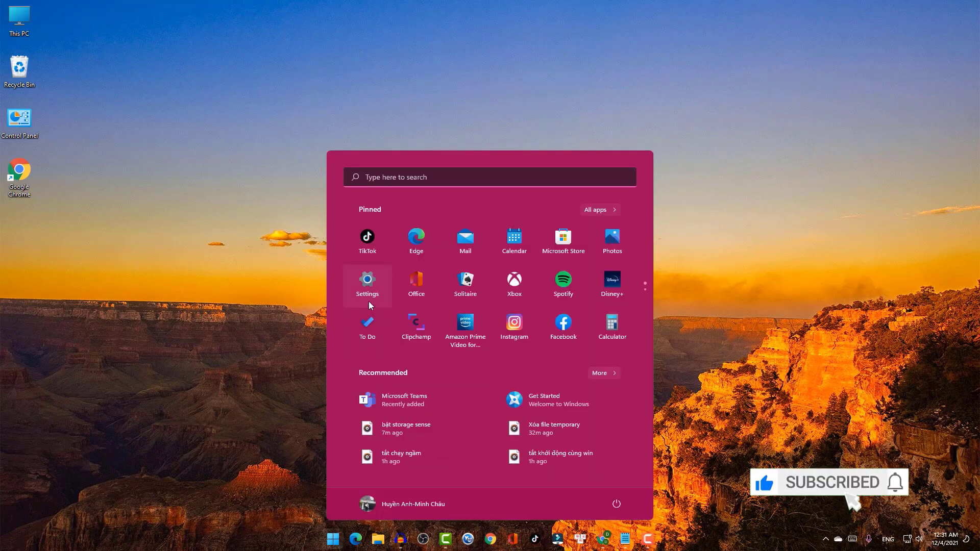
{"action": "left_click", "coordinate": [367, 289]}
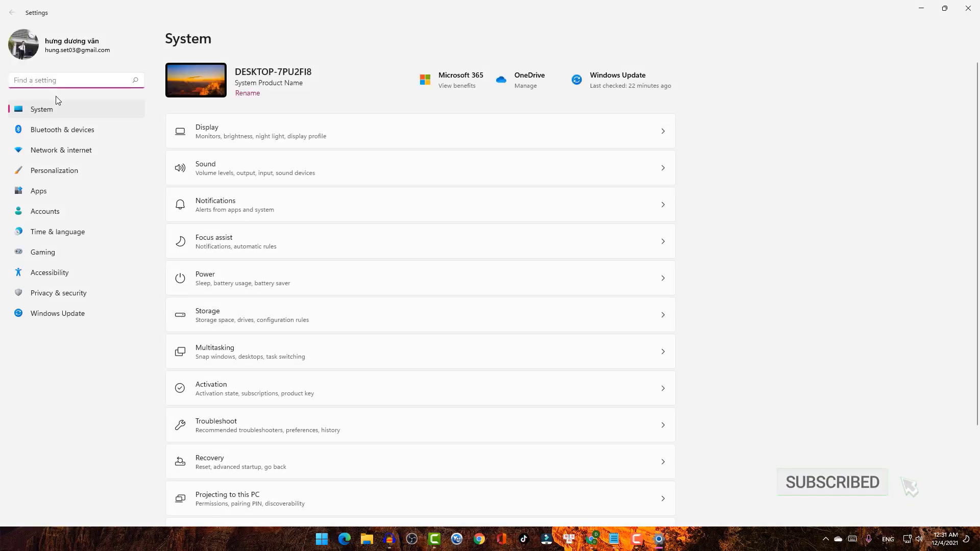
{"action": "left_click", "coordinate": [39, 192]}
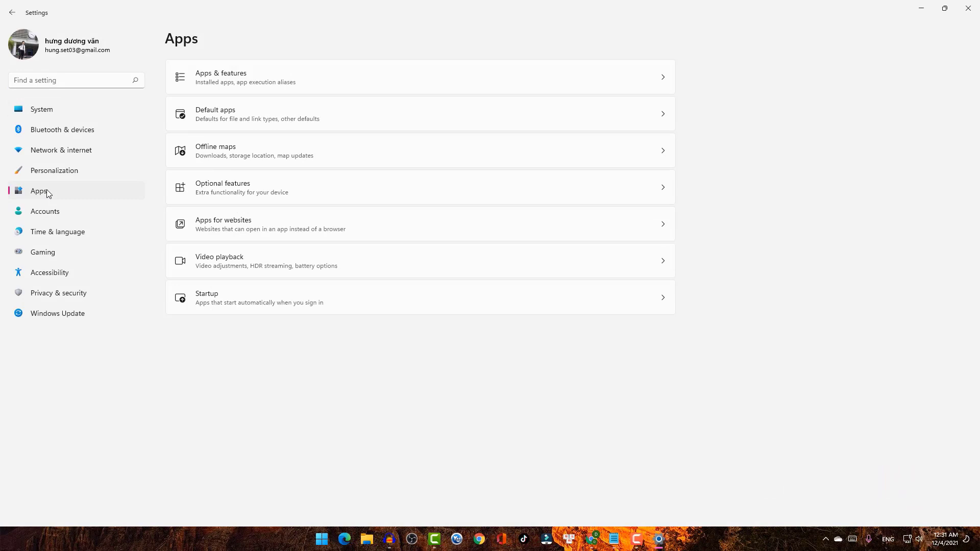
{"action": "left_click", "coordinate": [259, 78]}
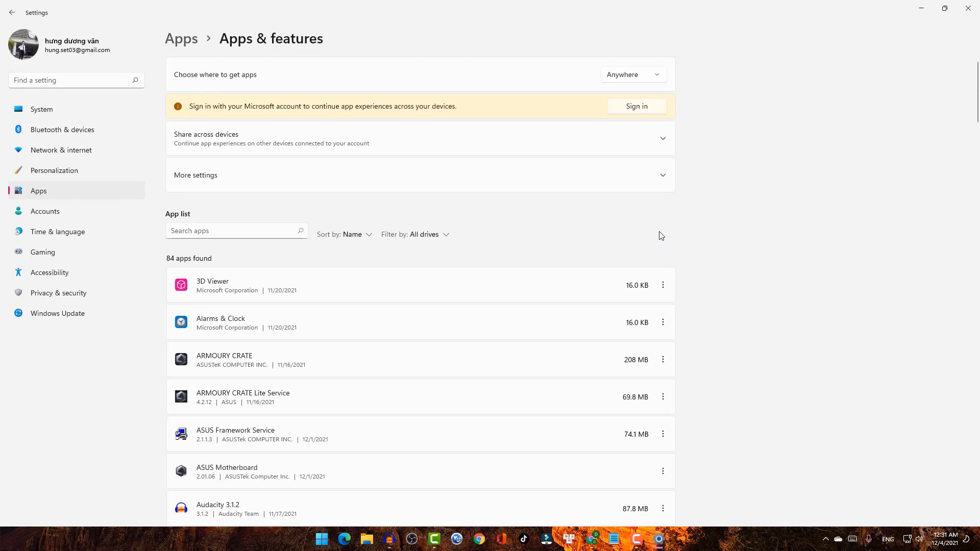
Step: Find GPlay in the list of installed apps, uninstall it, and close its setup window once the removal finishes
{"action": "scroll", "coordinate": [658, 234], "scroll_direction": "down", "scroll_amount": 5}
{"action": "scroll", "coordinate": [553, 240], "scroll_direction": "up", "scroll_amount": 5}
{"action": "scroll", "coordinate": [555, 240], "scroll_direction": "down", "scroll_amount": 10}
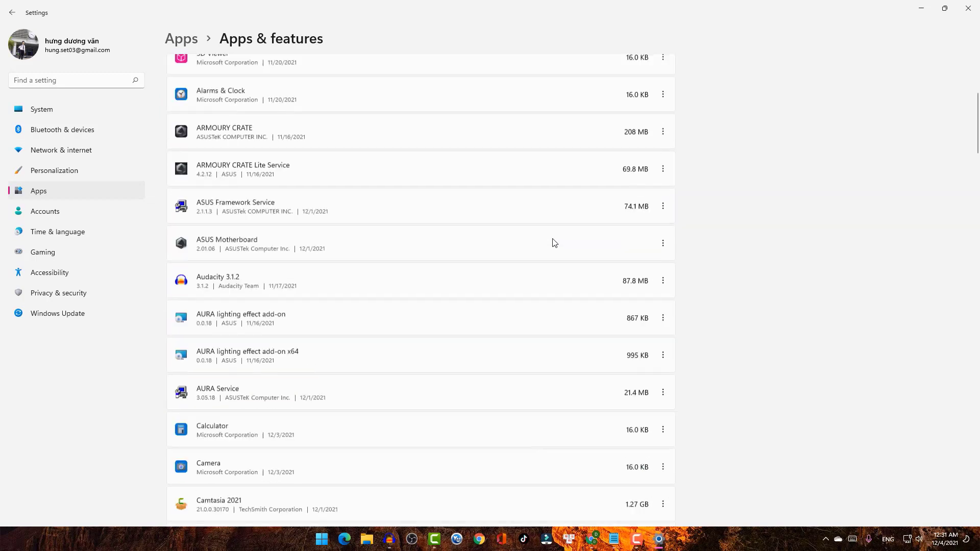
{"action": "scroll", "coordinate": [555, 242], "scroll_direction": "up", "scroll_amount": 10}
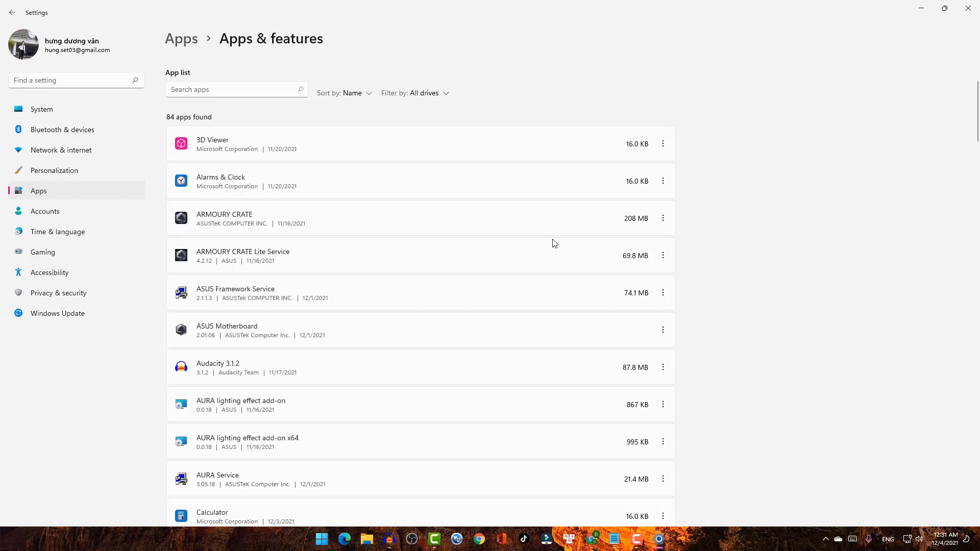
{"action": "scroll", "coordinate": [555, 242], "scroll_direction": "down", "scroll_amount": 3}
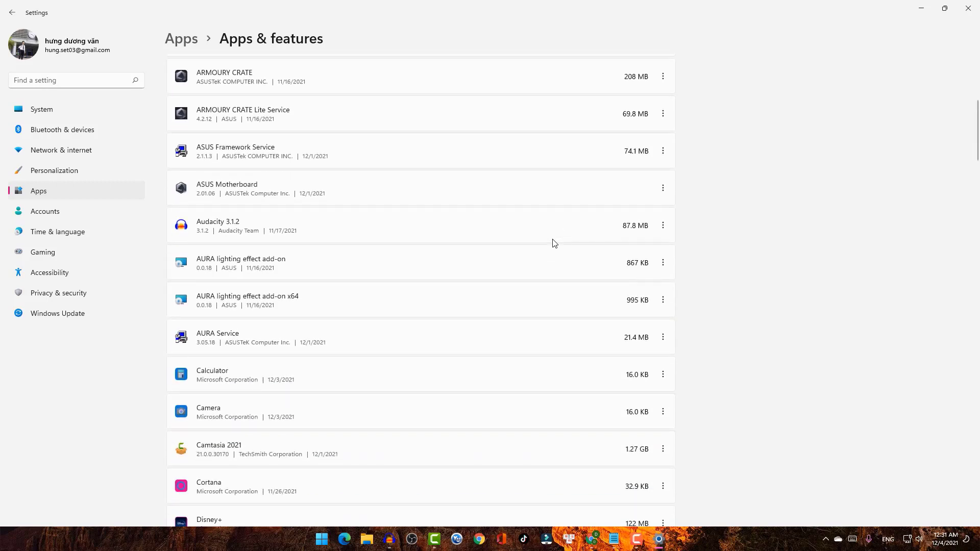
{"action": "scroll", "coordinate": [554, 244], "scroll_direction": "down", "scroll_amount": 1}
{"action": "scroll", "coordinate": [554, 245], "scroll_direction": "down", "scroll_amount": 3}
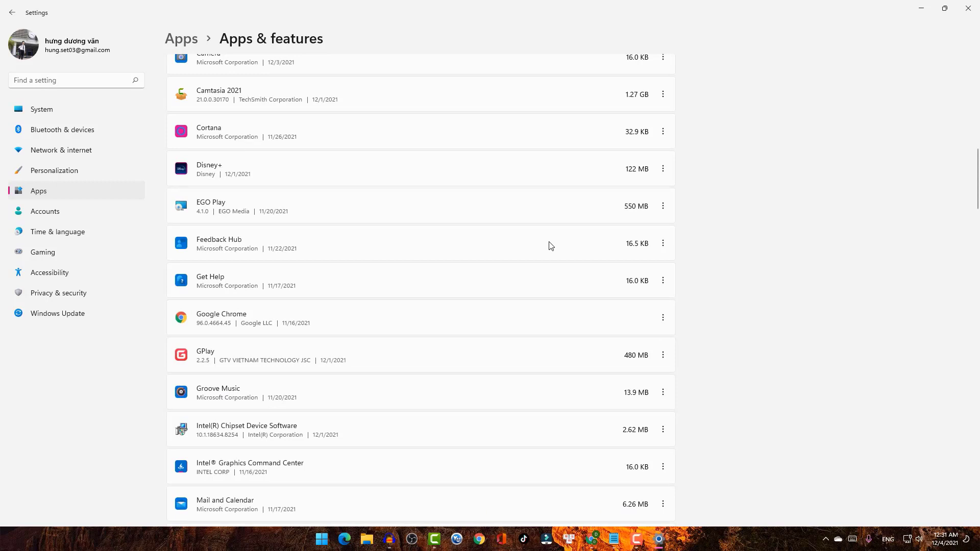
{"action": "left_click", "coordinate": [663, 355]}
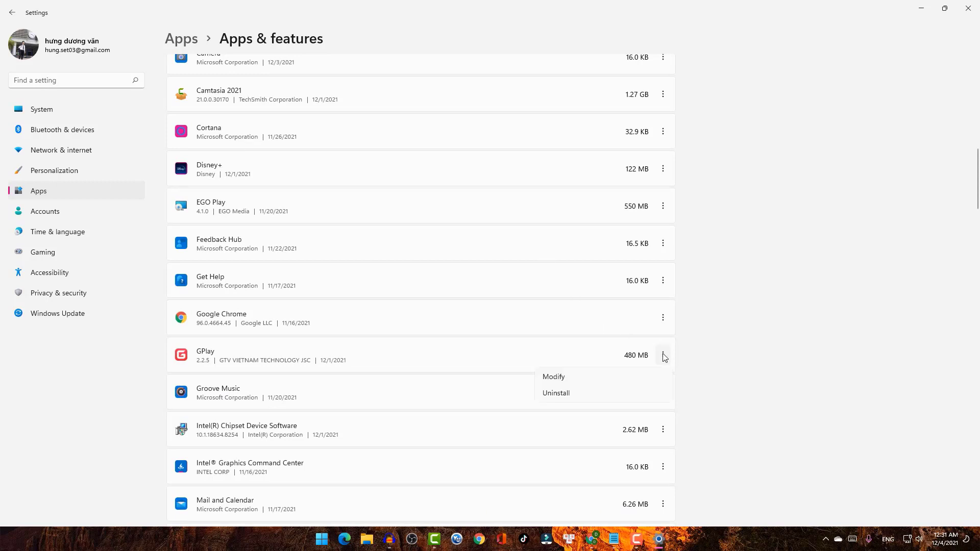
{"action": "left_click", "coordinate": [571, 394]}
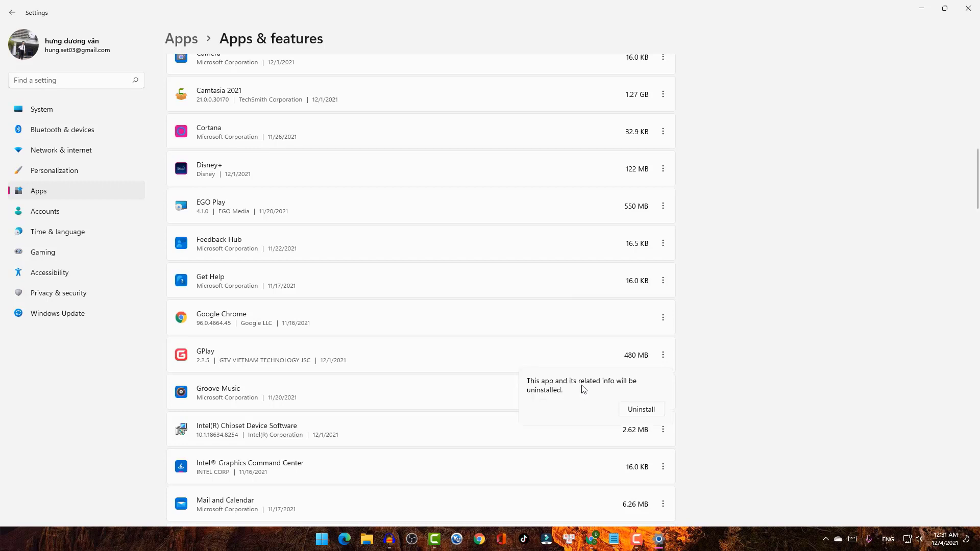
{"action": "left_click", "coordinate": [639, 408]}
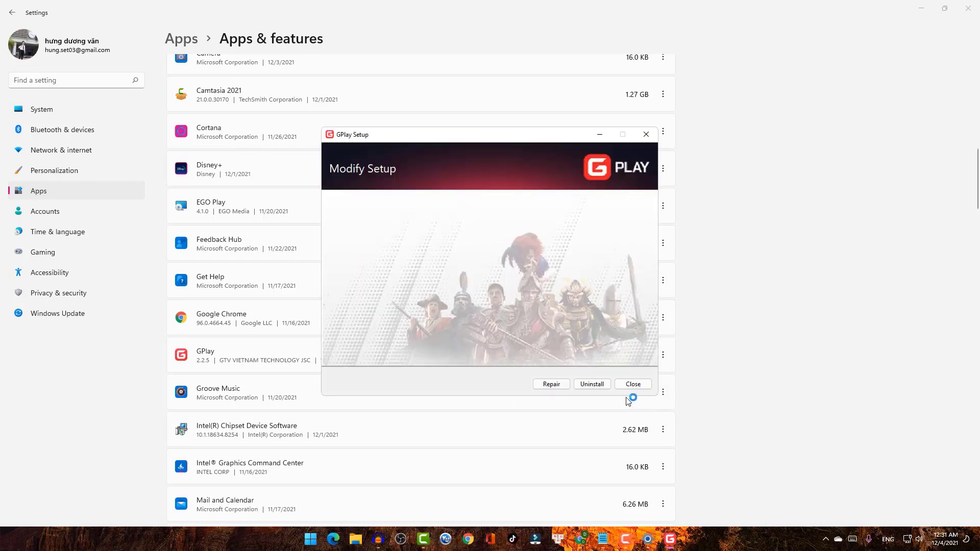
{"action": "left_click", "coordinate": [592, 385]}
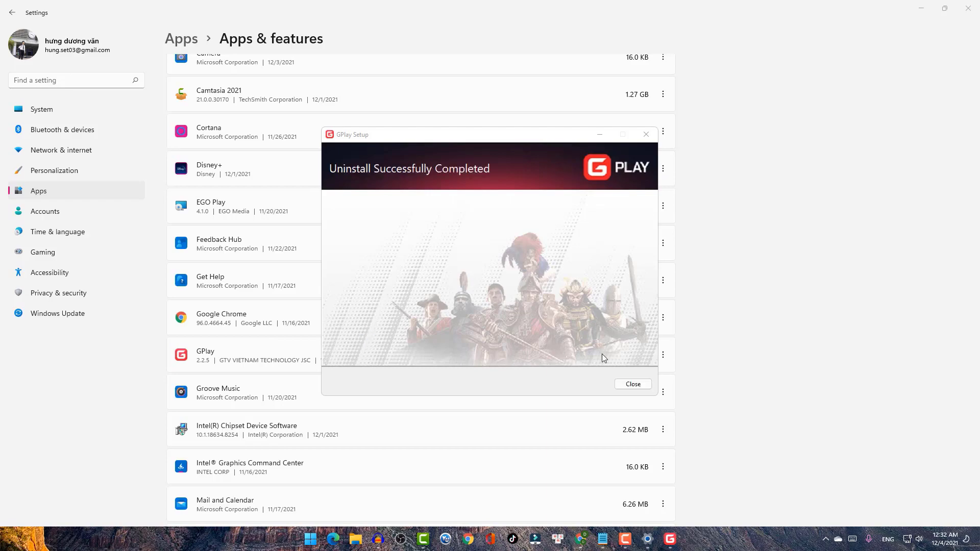
{"action": "left_click", "coordinate": [633, 386]}
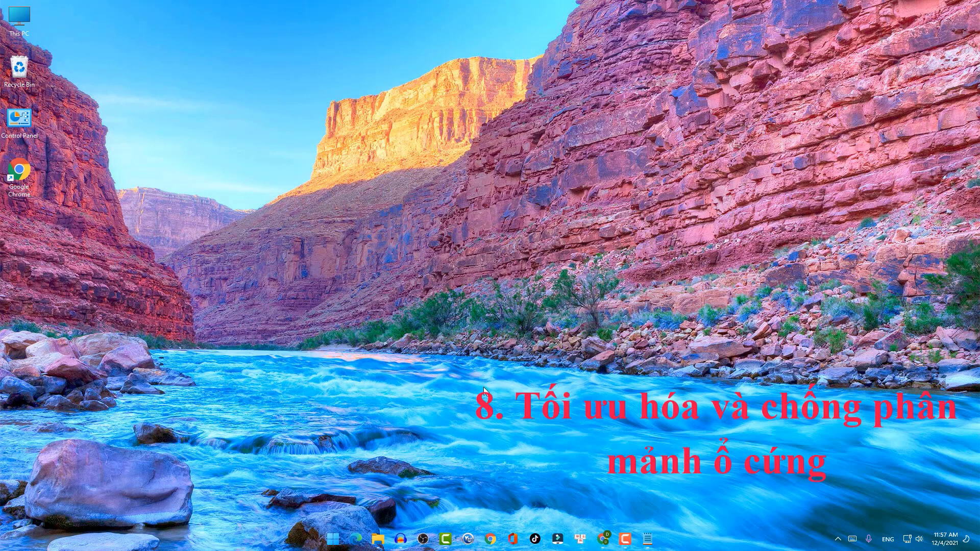
Step: Search Windows for "defr" and open Defragment and Optimize Drives
{"action": "left_click", "coordinate": [335, 536]}
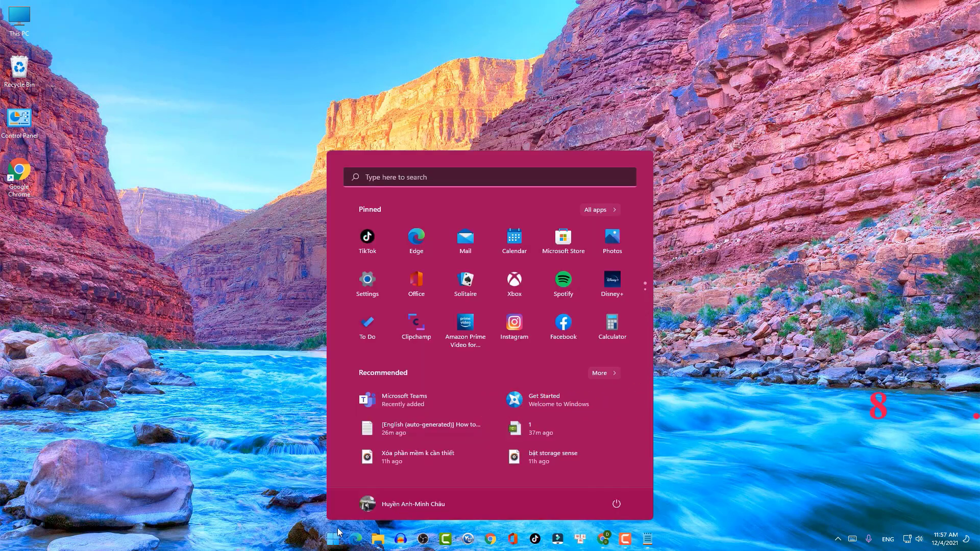
{"action": "left_click", "coordinate": [399, 178]}
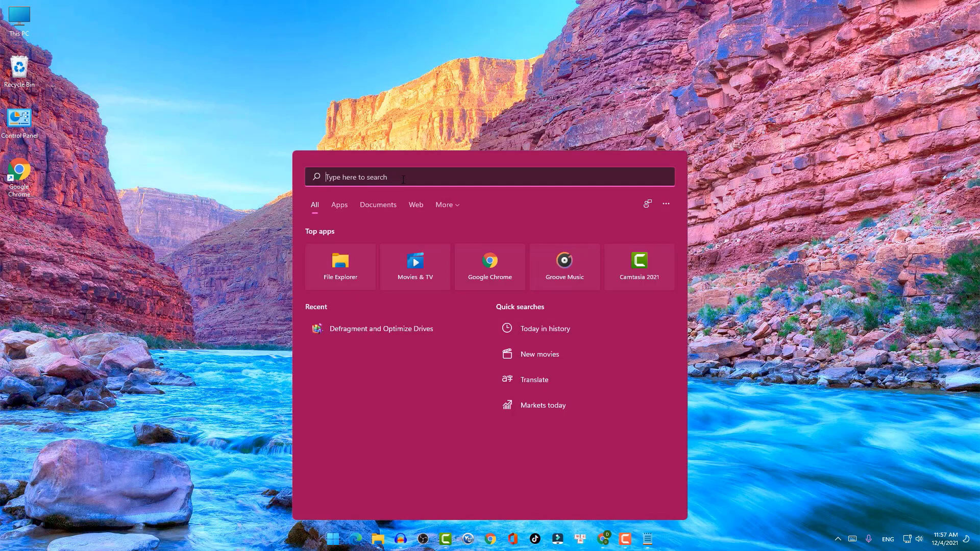
{"action": "type", "text": "de"}
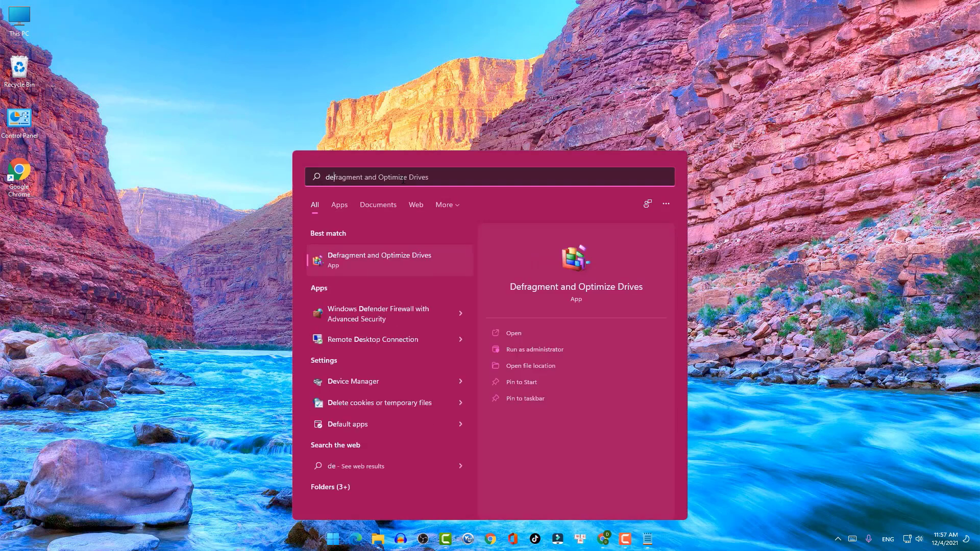
{"action": "type", "text": "f"}
{"action": "type", "text": "fr"}
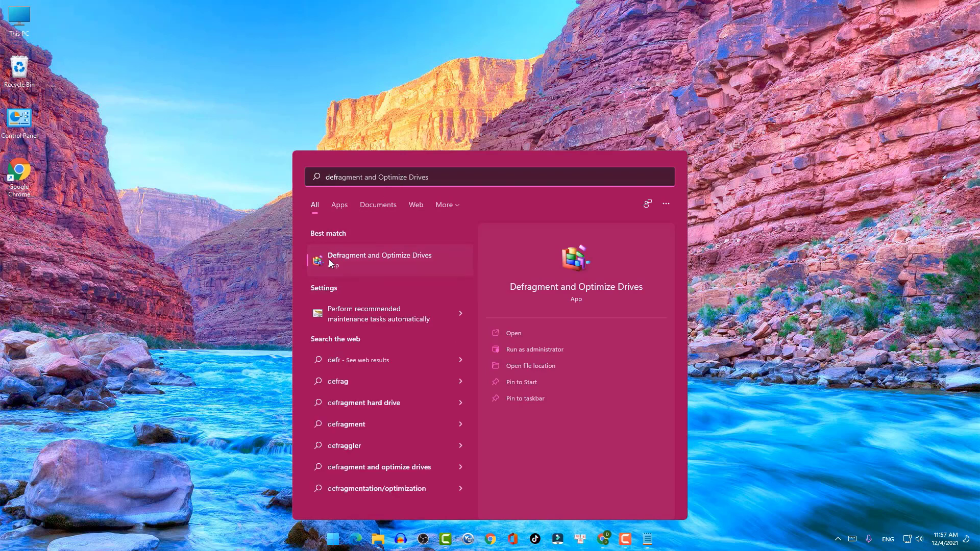
{"action": "left_click", "coordinate": [409, 259]}
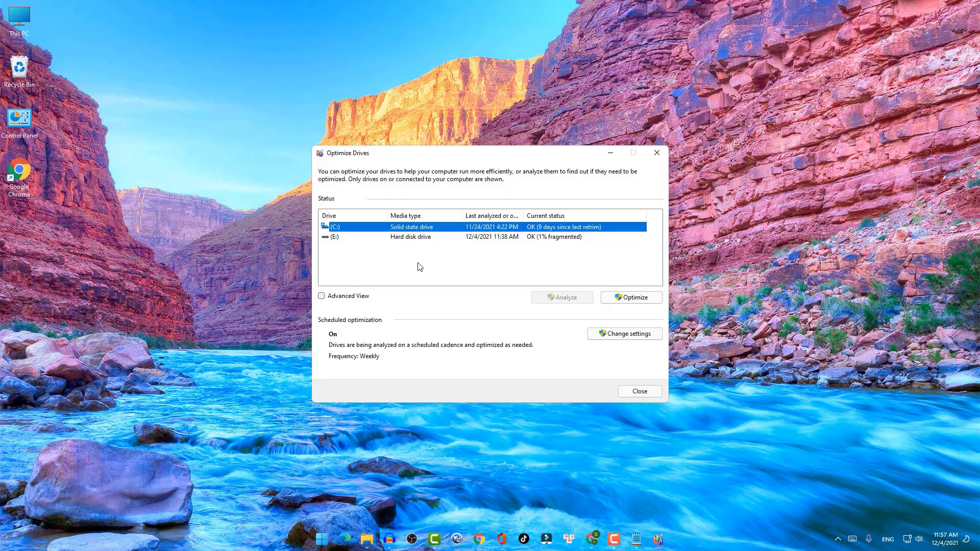
Step: Examine the media type, current status and available optimization actions of the C: and E: drives
{"action": "left_click_drag", "start_coordinate": [496, 161], "coordinate": [498, 137]}
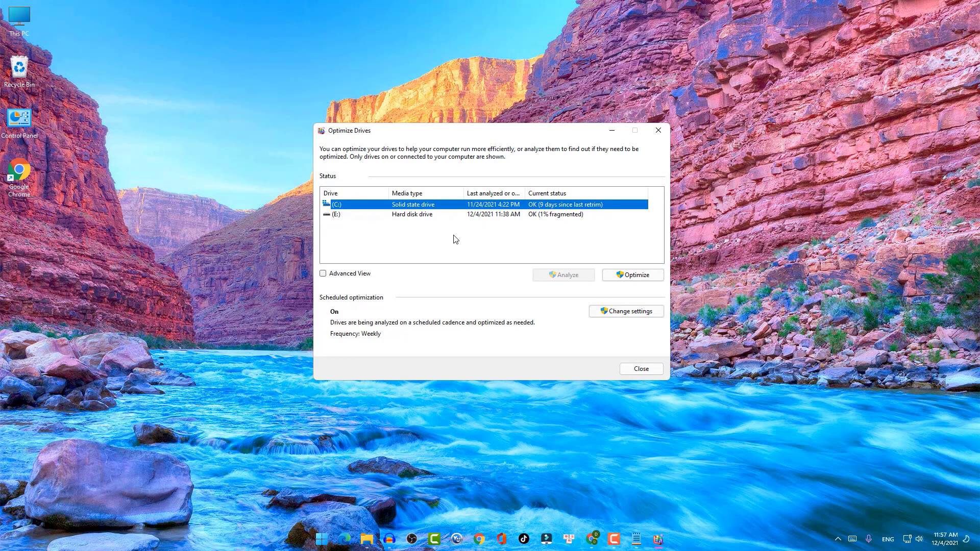
{"action": "left_click", "coordinate": [449, 225]}
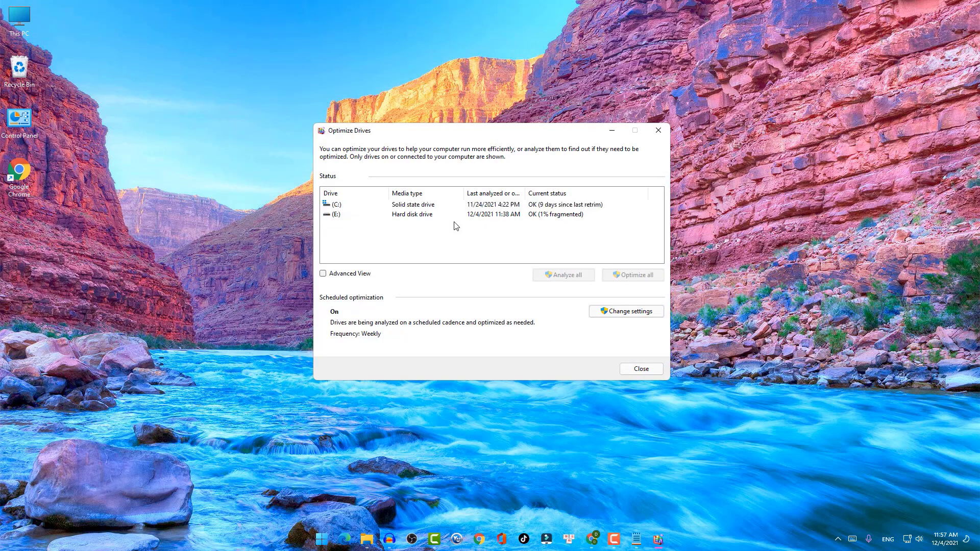
{"action": "left_click", "coordinate": [411, 205]}
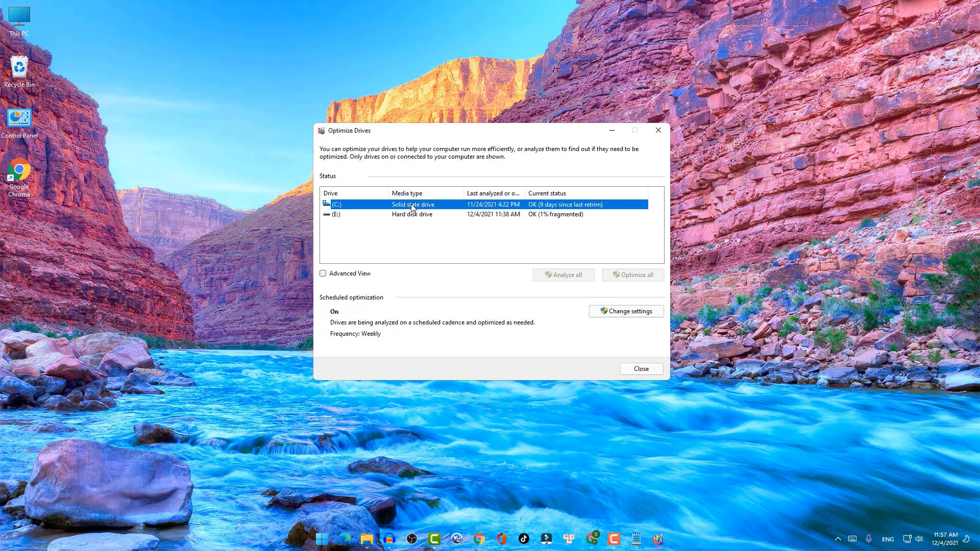
{"action": "left_click", "coordinate": [416, 216]}
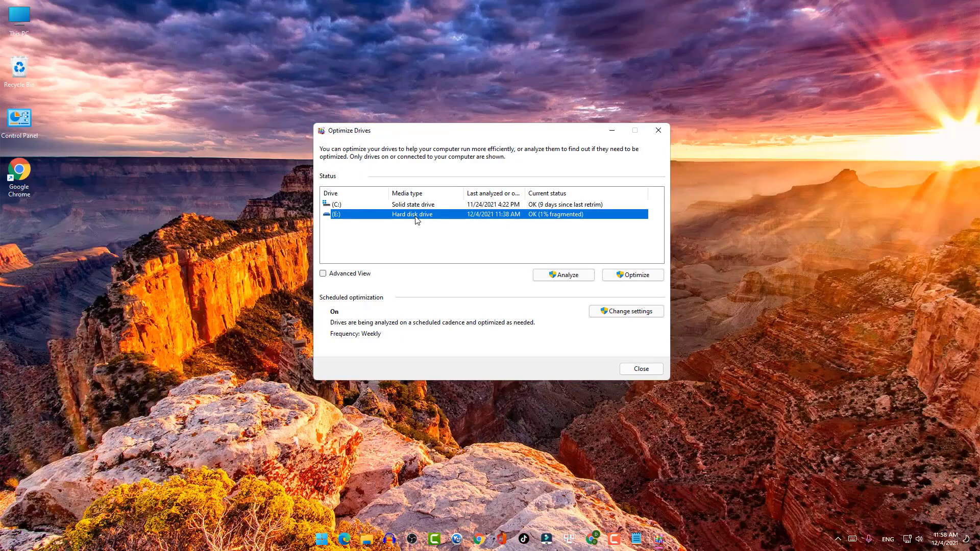
{"action": "left_click", "coordinate": [448, 235]}
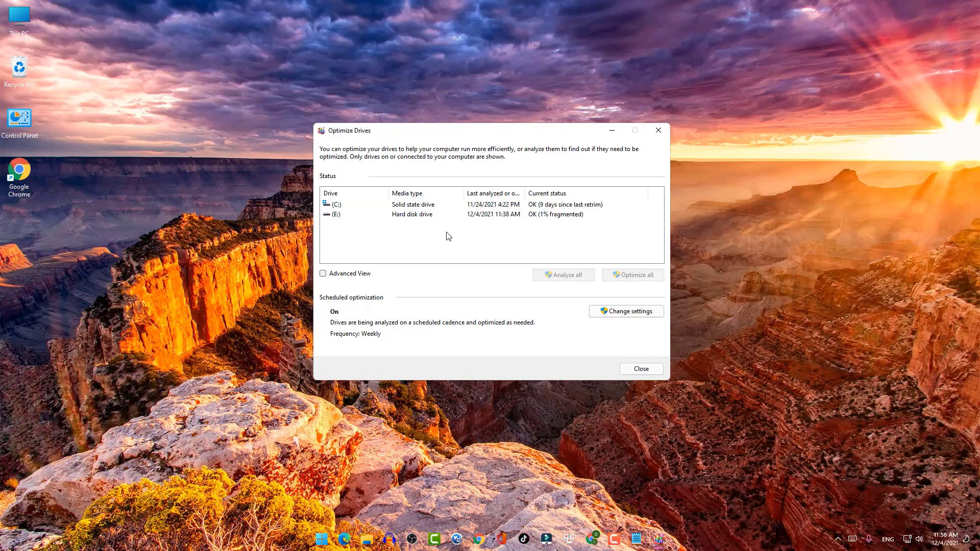
{"action": "left_click", "coordinate": [407, 206]}
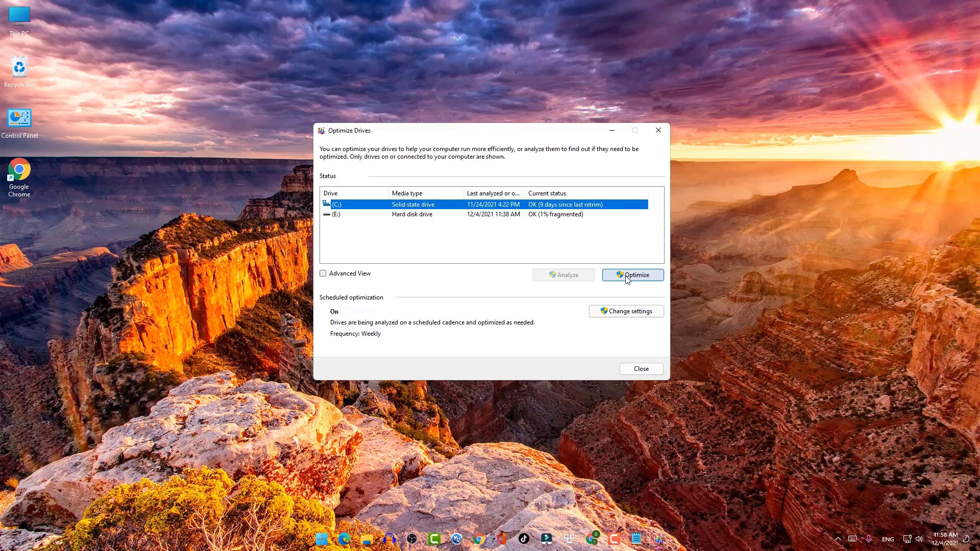
{"action": "left_click", "coordinate": [570, 246]}
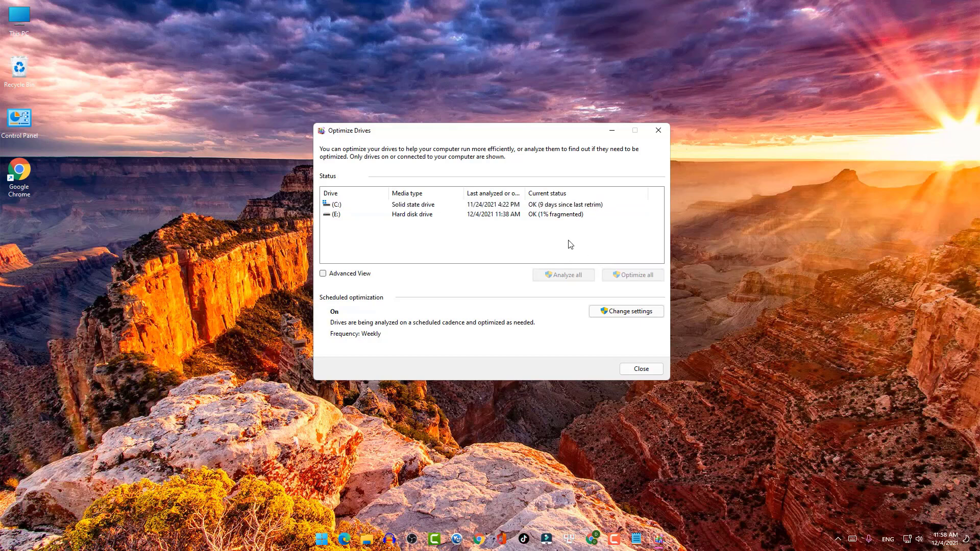
{"action": "left_click", "coordinate": [511, 206]}
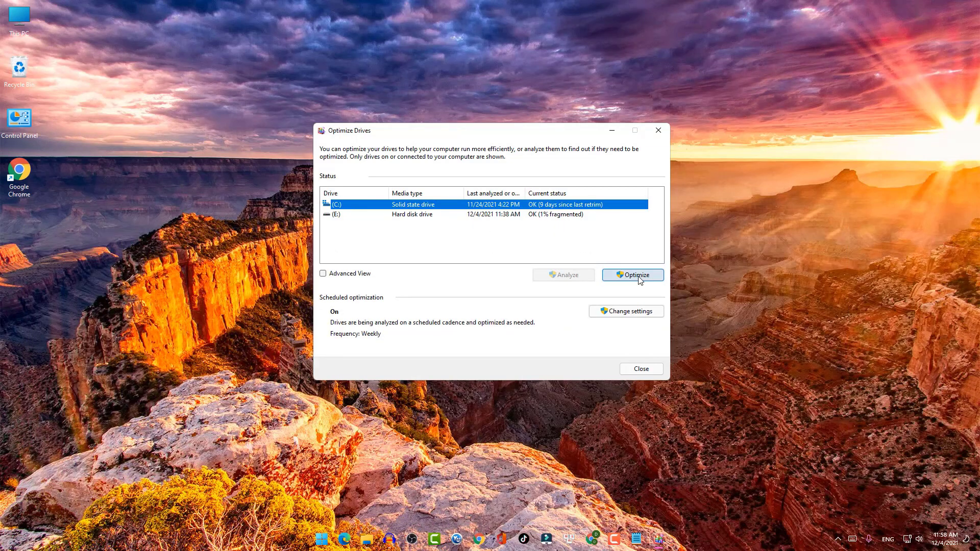
{"action": "left_click", "coordinate": [420, 229]}
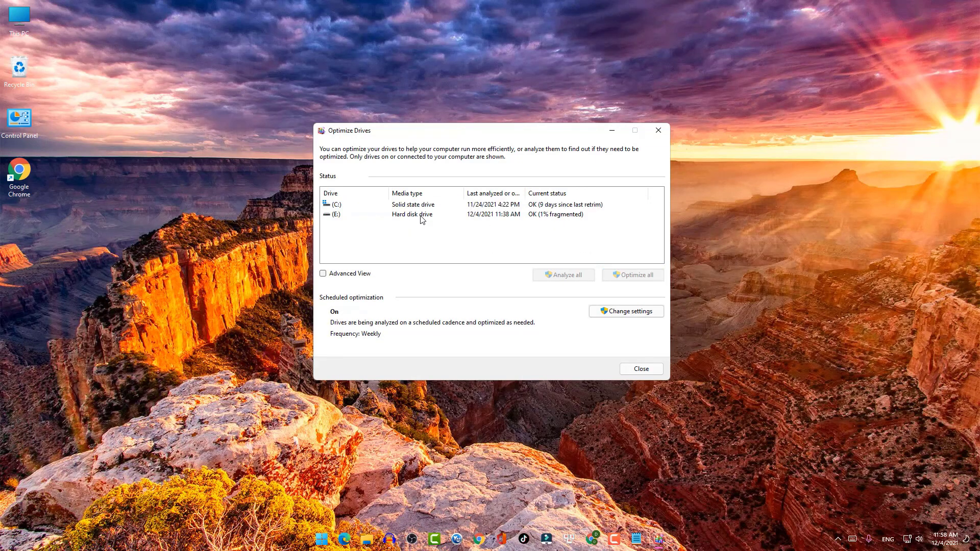
Step: Analyze the E: hard disk drive for fragmentation
{"action": "left_click", "coordinate": [421, 215]}
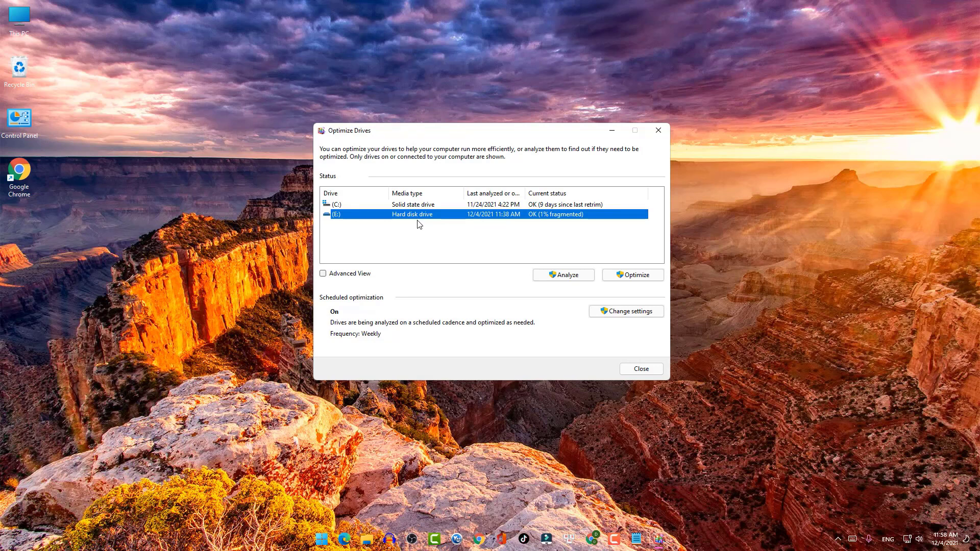
{"action": "left_click", "coordinate": [394, 231]}
{"action": "left_click", "coordinate": [409, 216]}
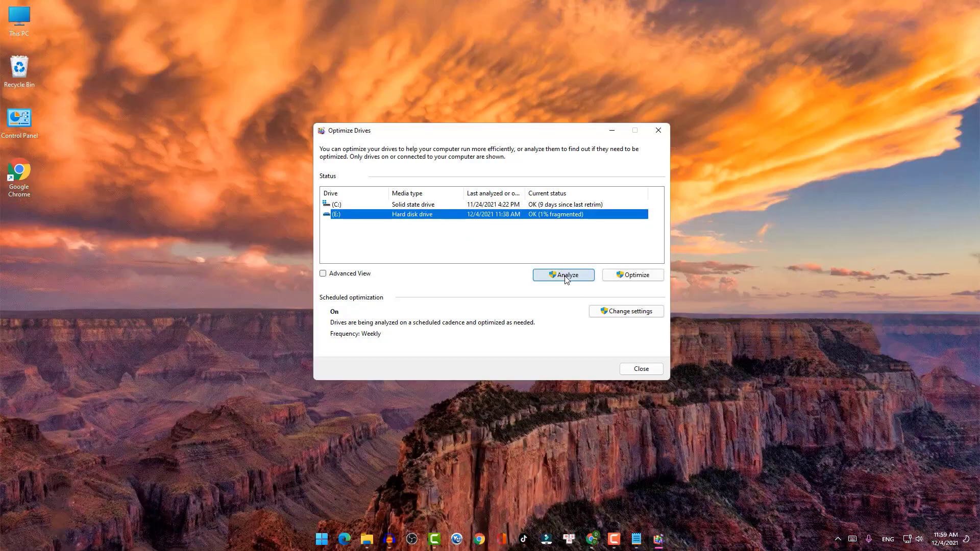
{"action": "left_click", "coordinate": [564, 277]}
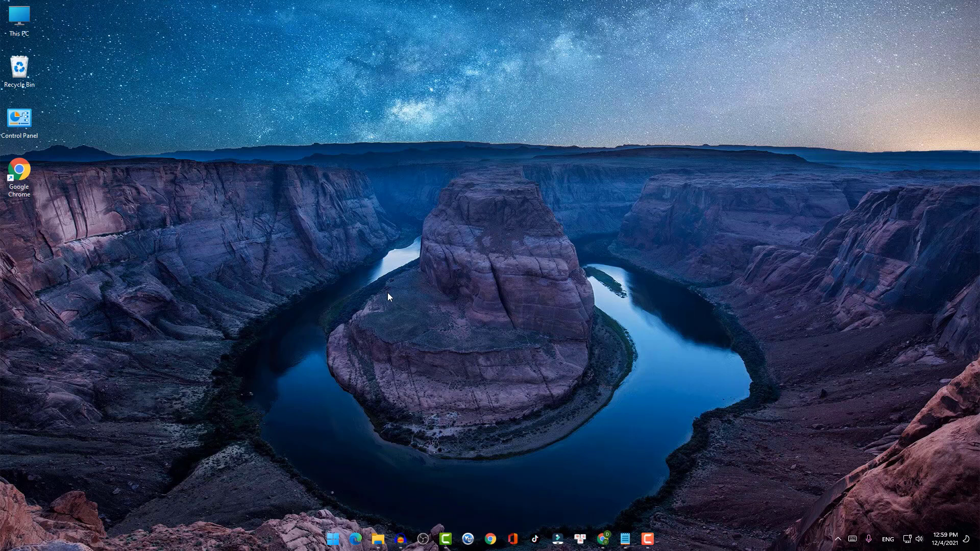
Step: Turn off automatically saving restartable apps and restarting them at sign-in, in the Sign-in options of the Accounts settings
{"action": "left_click", "coordinate": [333, 539]}
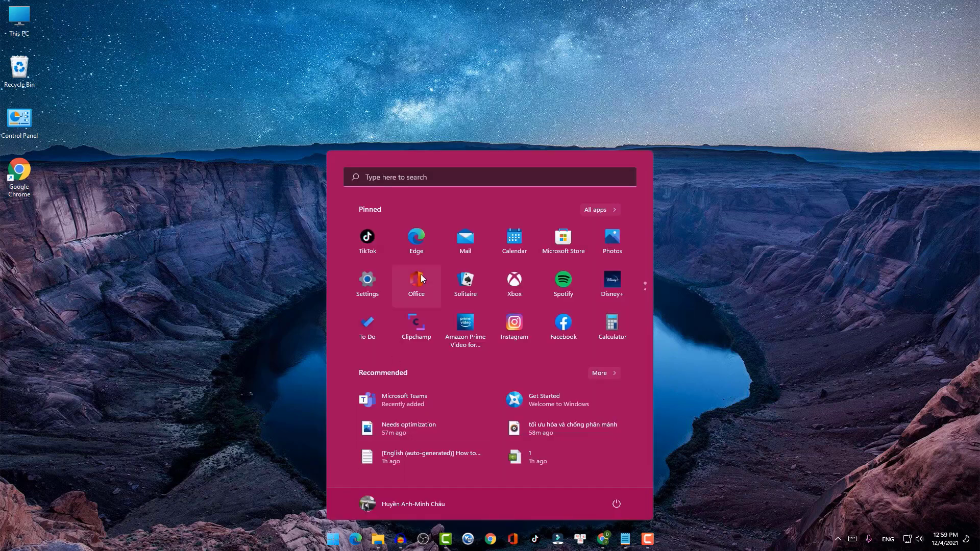
{"action": "left_click", "coordinate": [375, 282]}
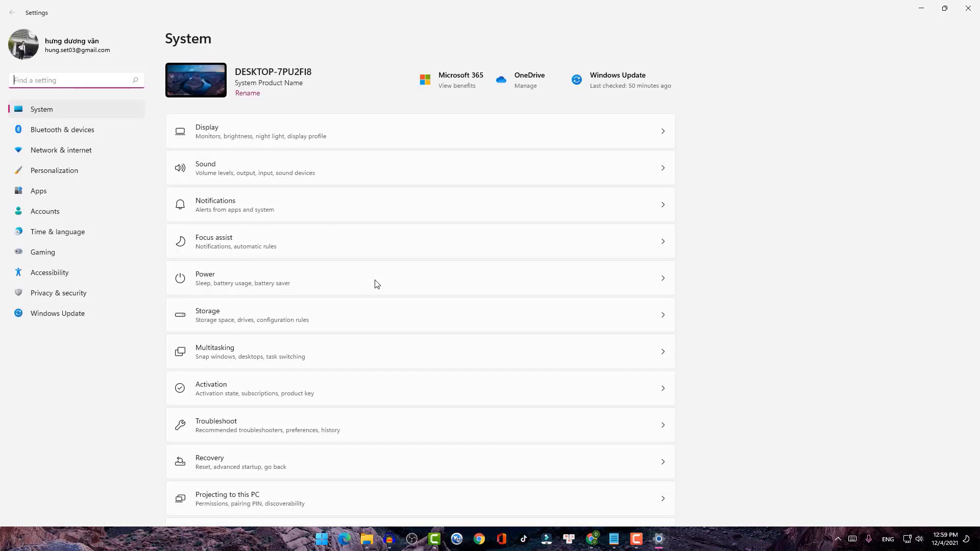
{"action": "left_click", "coordinate": [56, 216]}
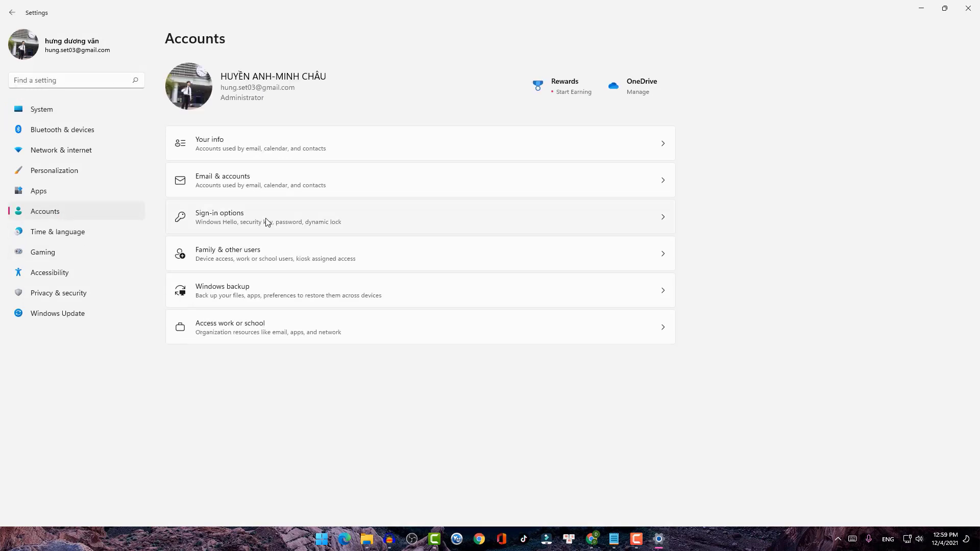
{"action": "left_click", "coordinate": [305, 215]}
{"action": "scroll", "coordinate": [473, 316], "scroll_direction": "down", "scroll_amount": 3}
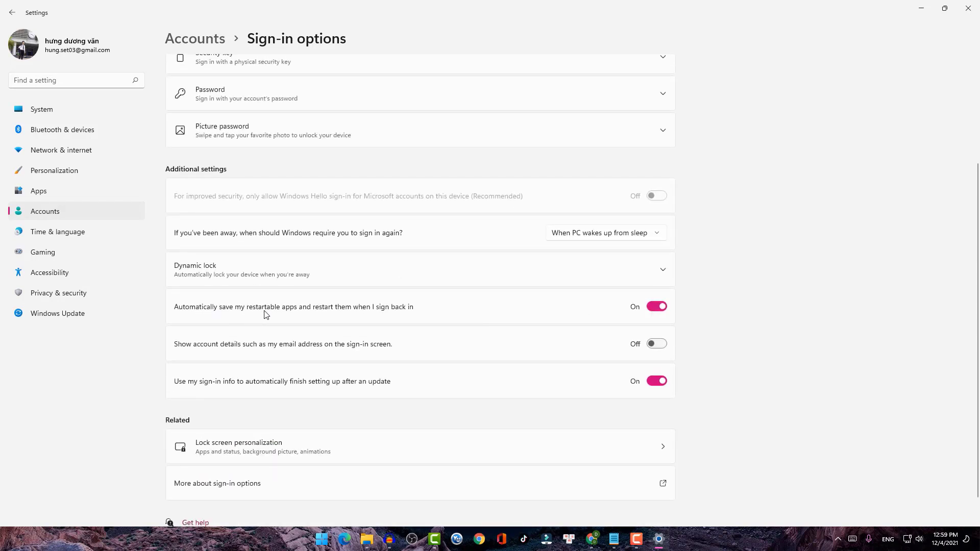
{"action": "left_click", "coordinate": [658, 308]}
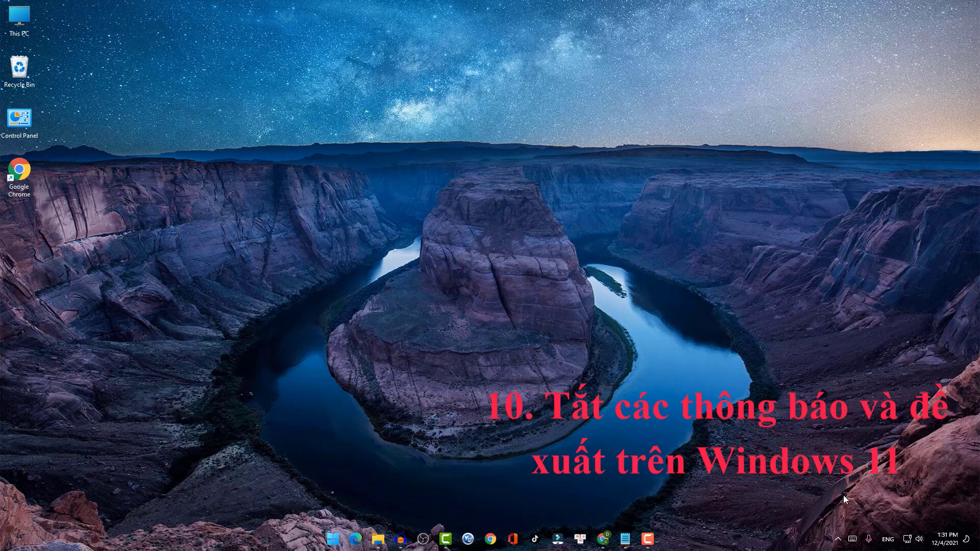
{"action": "left_click", "coordinate": [838, 539]}
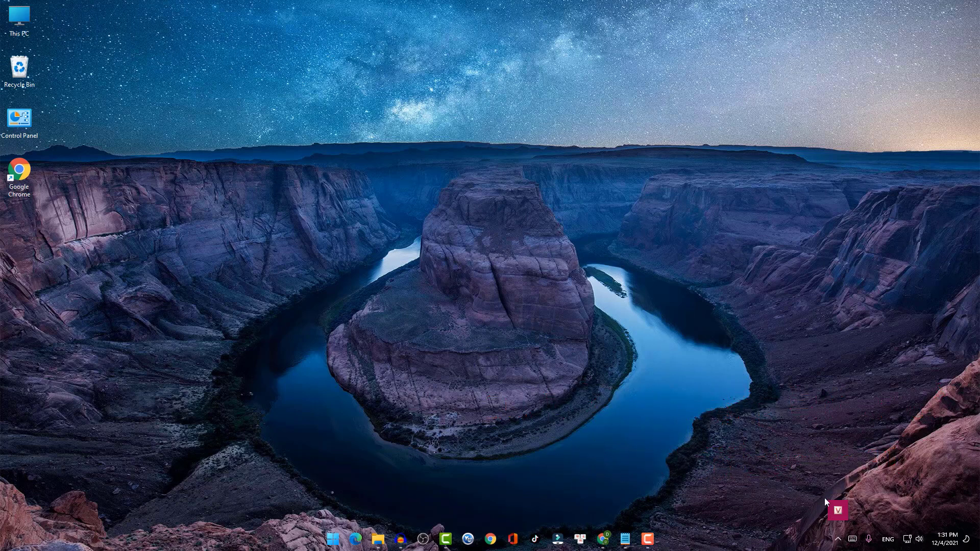
{"action": "left_click", "coordinate": [803, 449]}
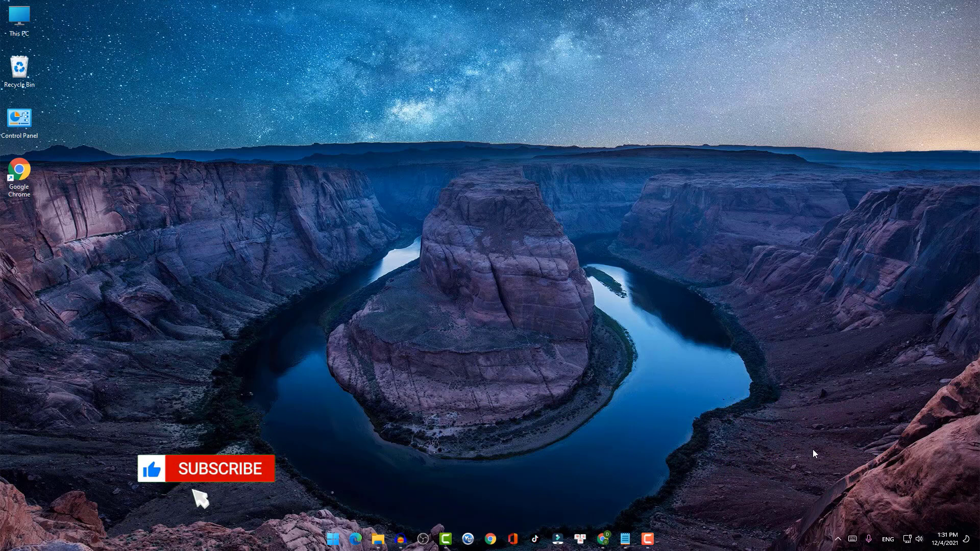
Step: Turn off notifications from OneDrive and Startup App Notification in the Notifications page of the System settings
{"action": "left_click", "coordinate": [335, 540]}
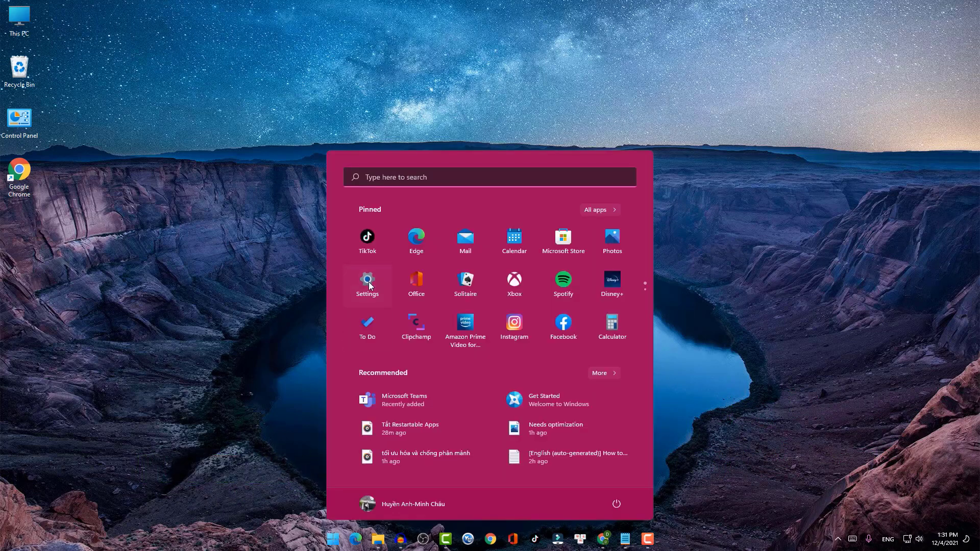
{"action": "left_click", "coordinate": [367, 281]}
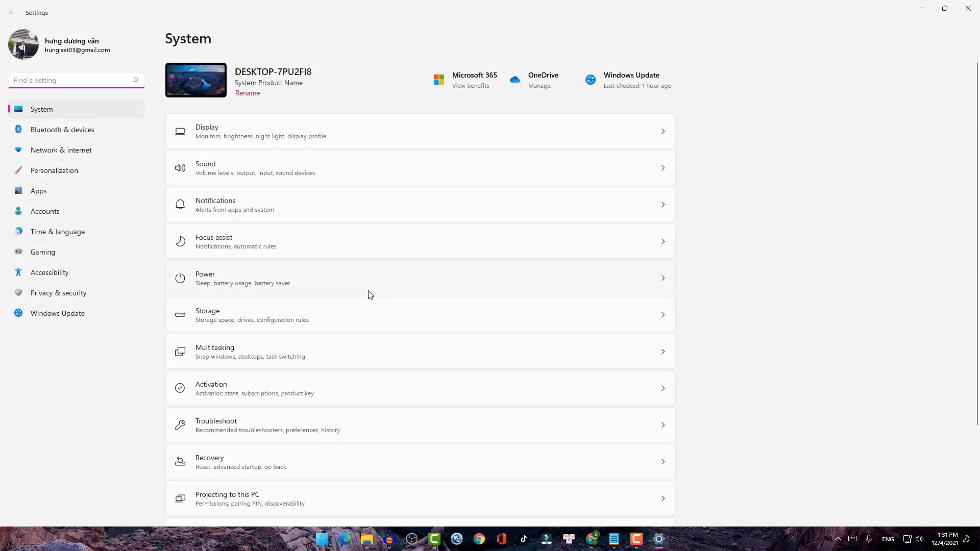
{"action": "left_click", "coordinate": [54, 110]}
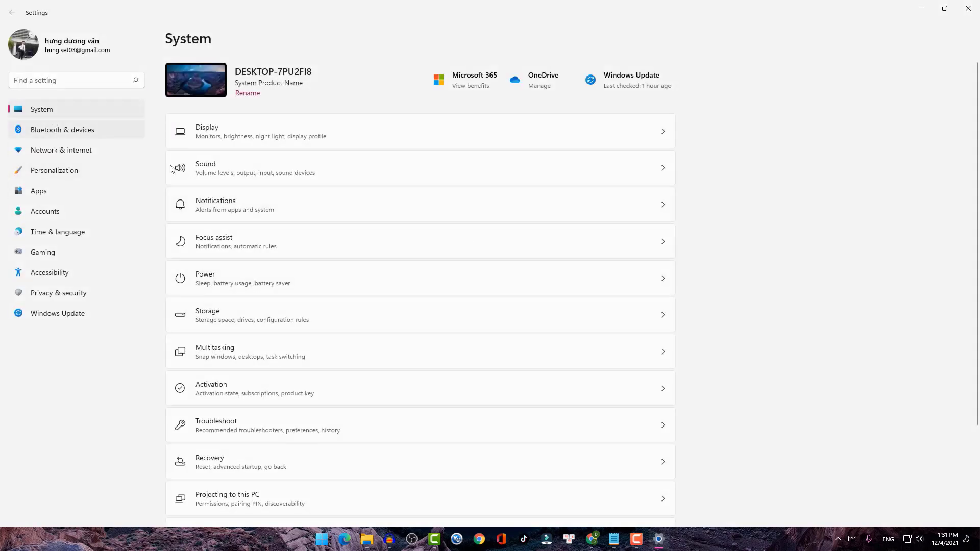
{"action": "left_click", "coordinate": [310, 205]}
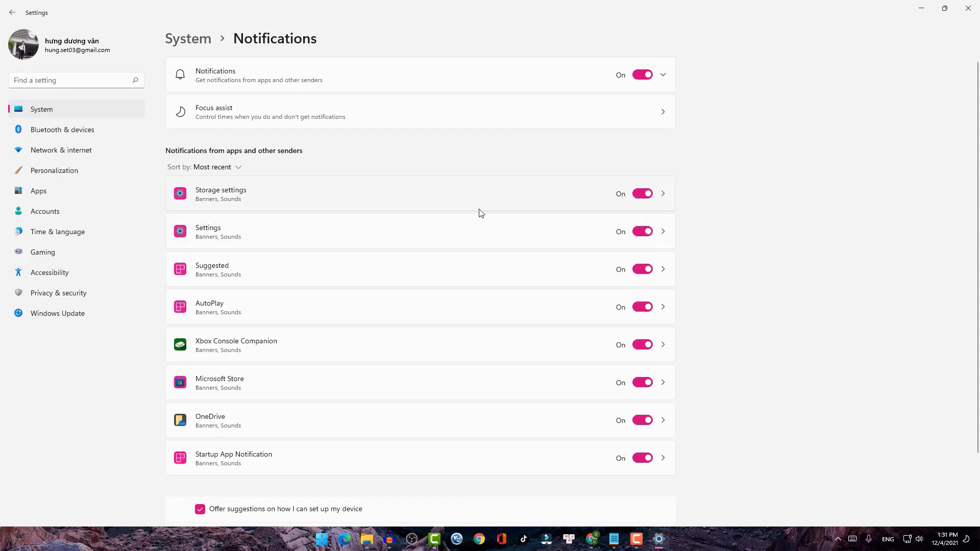
{"action": "scroll", "coordinate": [566, 245], "scroll_direction": "down", "scroll_amount": 3}
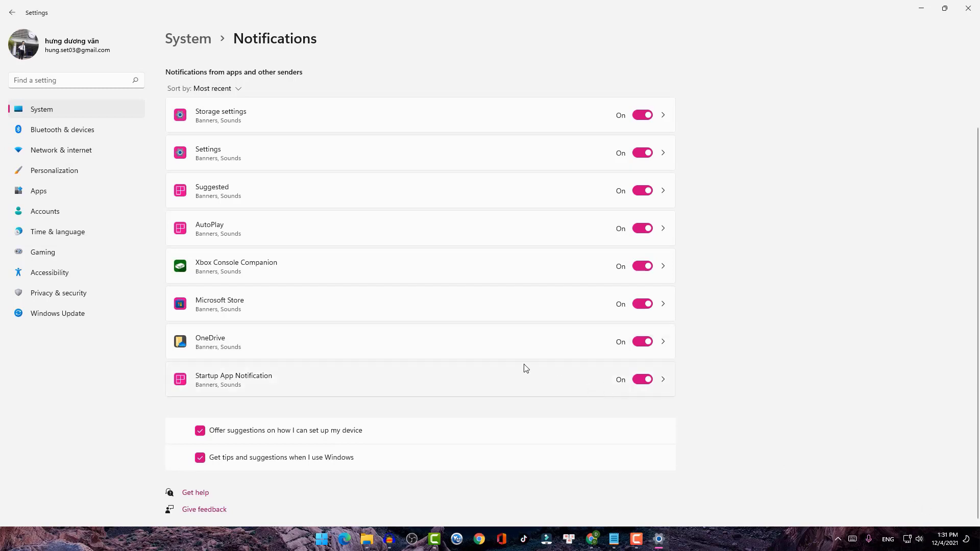
{"action": "left_click", "coordinate": [633, 344]}
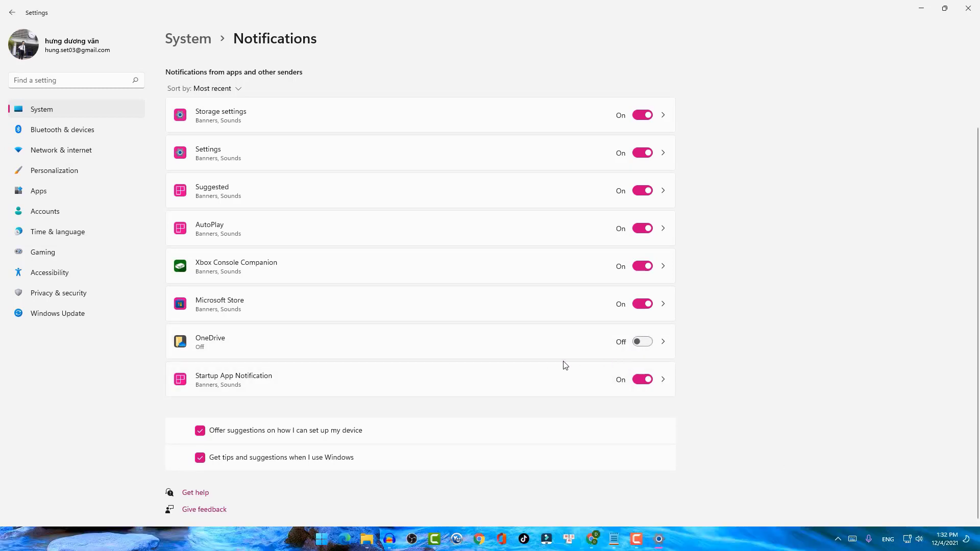
{"action": "left_click", "coordinate": [641, 381]}
Step: Turn off notifications from Suggested and Xbox Console Companion, and disable both the device setup suggestions and the Windows tips and suggestions
{"action": "scroll", "coordinate": [531, 325], "scroll_direction": "up", "scroll_amount": 2}
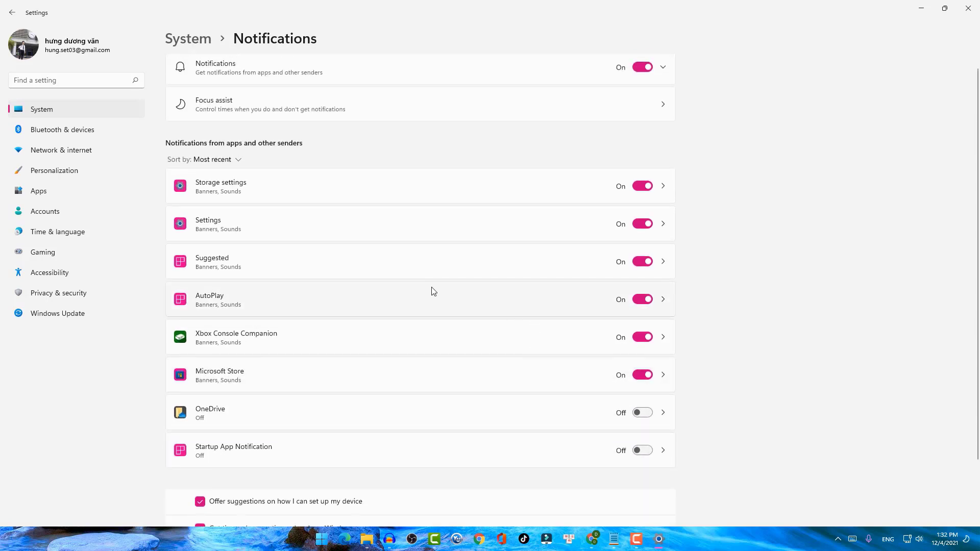
{"action": "left_click", "coordinate": [640, 262]}
{"action": "scroll", "coordinate": [502, 316], "scroll_direction": "down", "scroll_amount": 2}
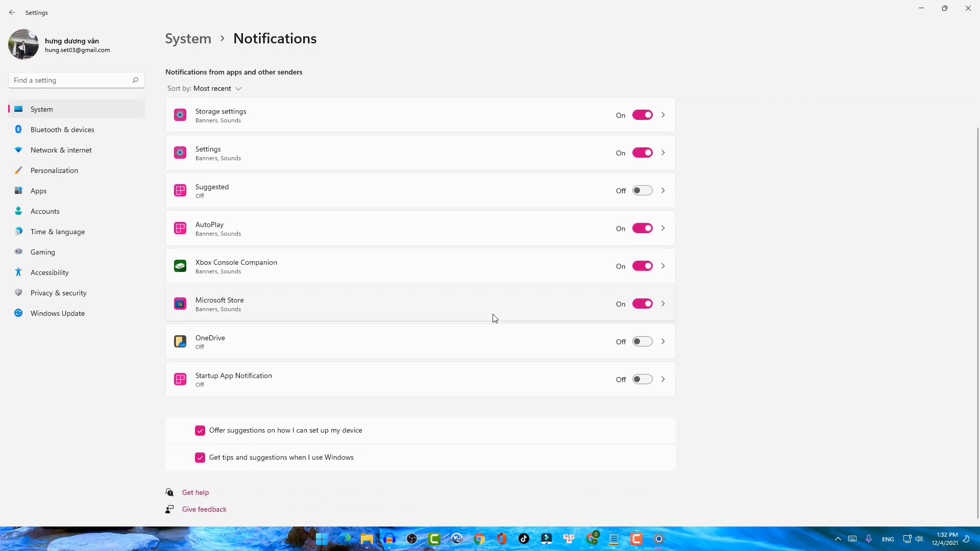
{"action": "left_click", "coordinate": [642, 266]}
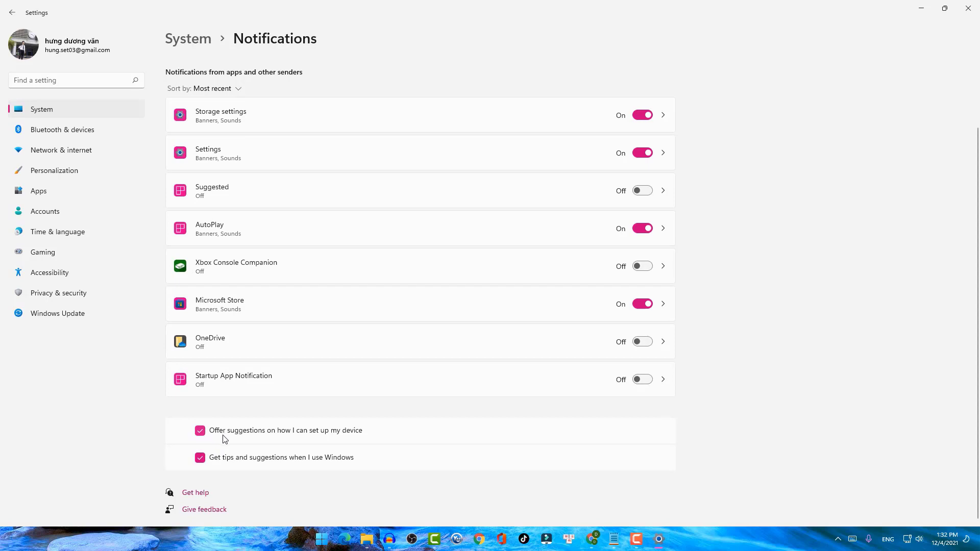
{"action": "left_click", "coordinate": [200, 431]}
{"action": "left_click", "coordinate": [200, 457]}
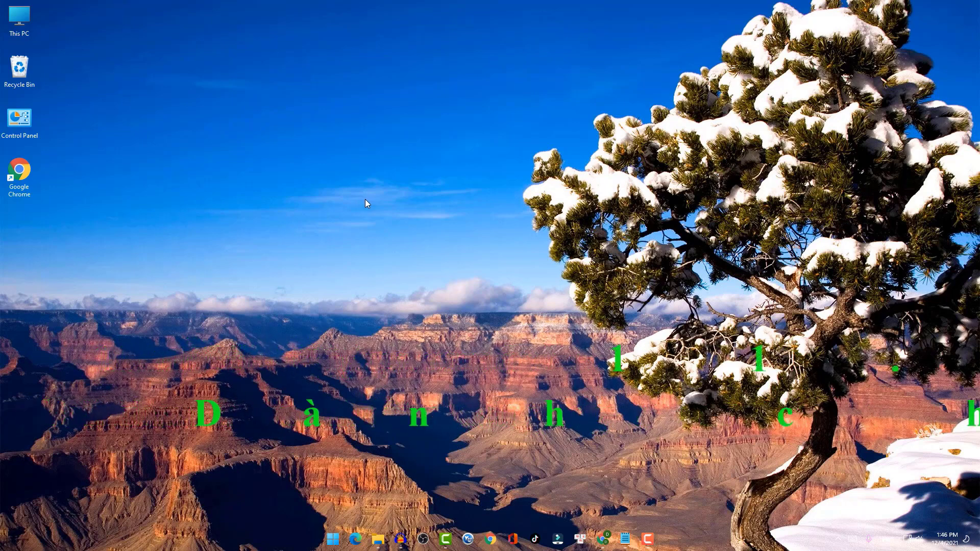
Step: Turn off Game Mode in the Gaming settings
{"action": "left_click", "coordinate": [333, 539]}
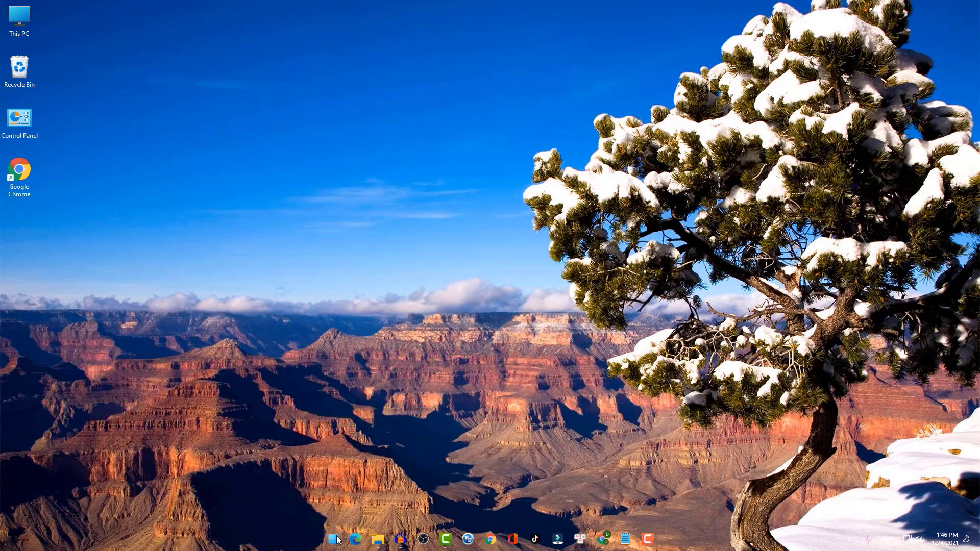
{"action": "left_click", "coordinate": [380, 274]}
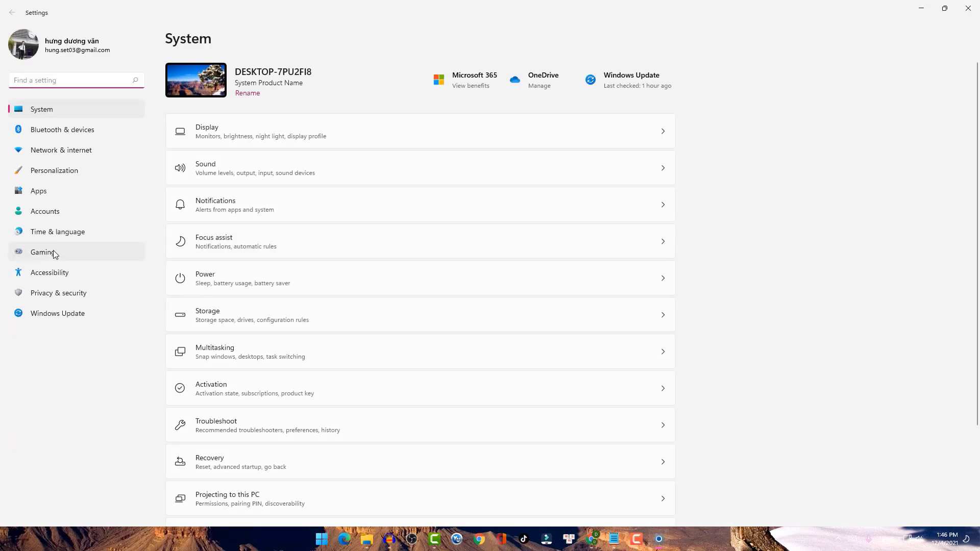
{"action": "left_click", "coordinate": [53, 253]}
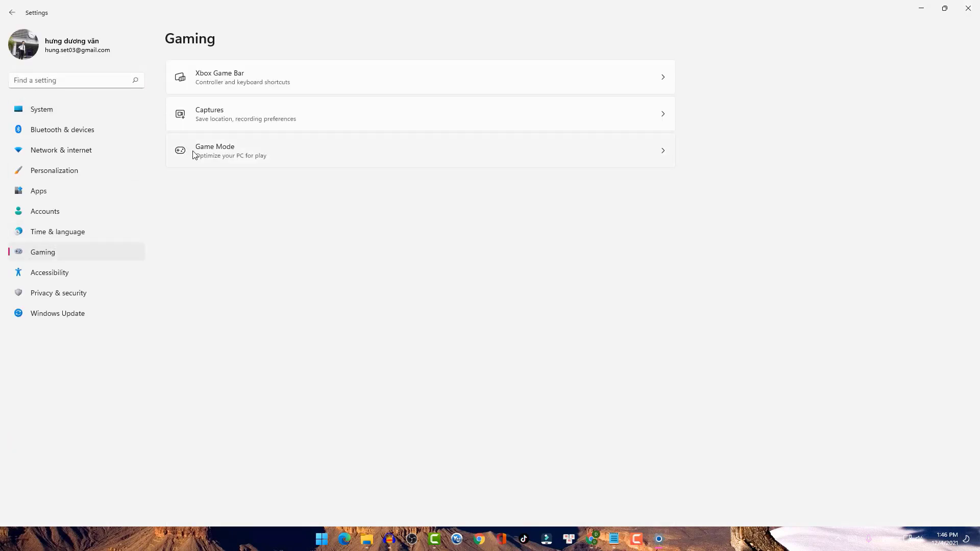
{"action": "left_click", "coordinate": [335, 153]}
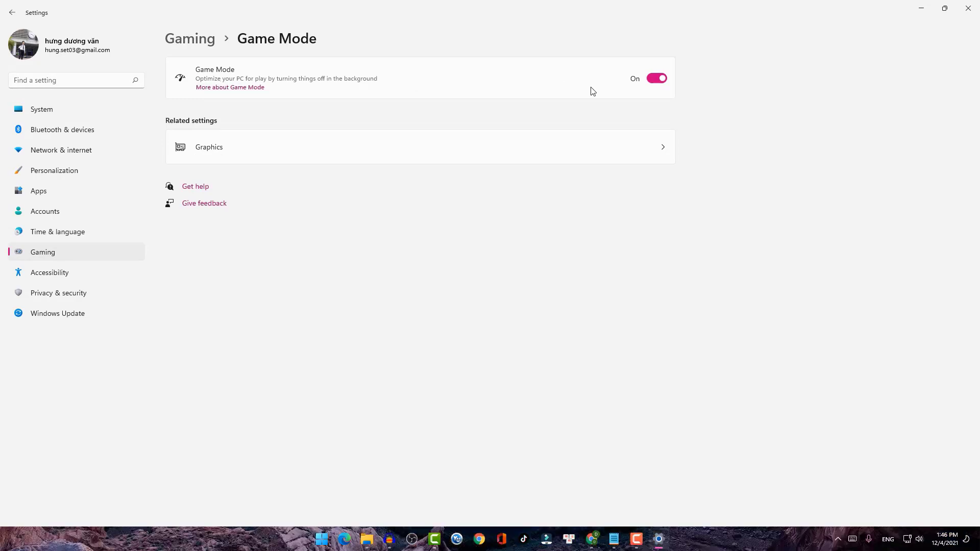
{"action": "left_click", "coordinate": [658, 81]}
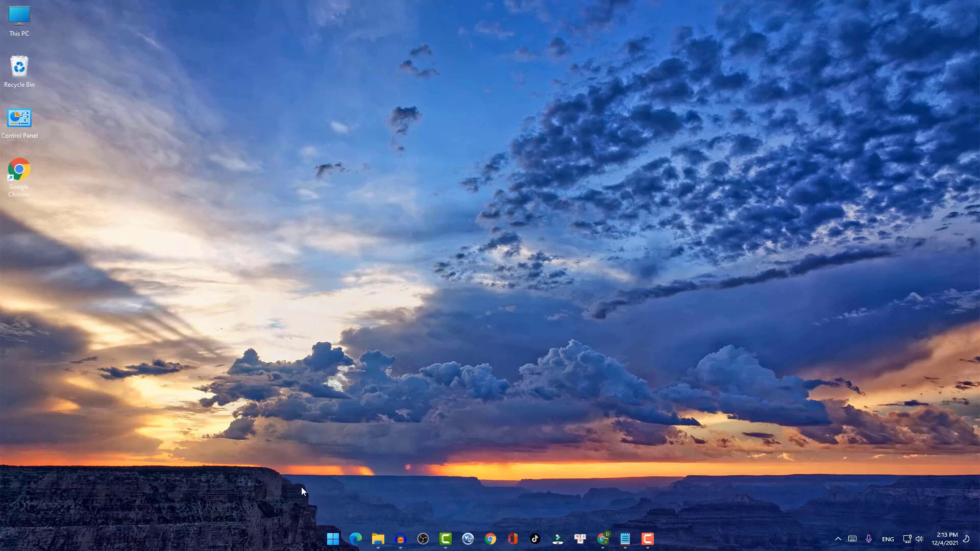
Step: Open Windows Security from the recent Windows searches
{"action": "left_click", "coordinate": [333, 539]}
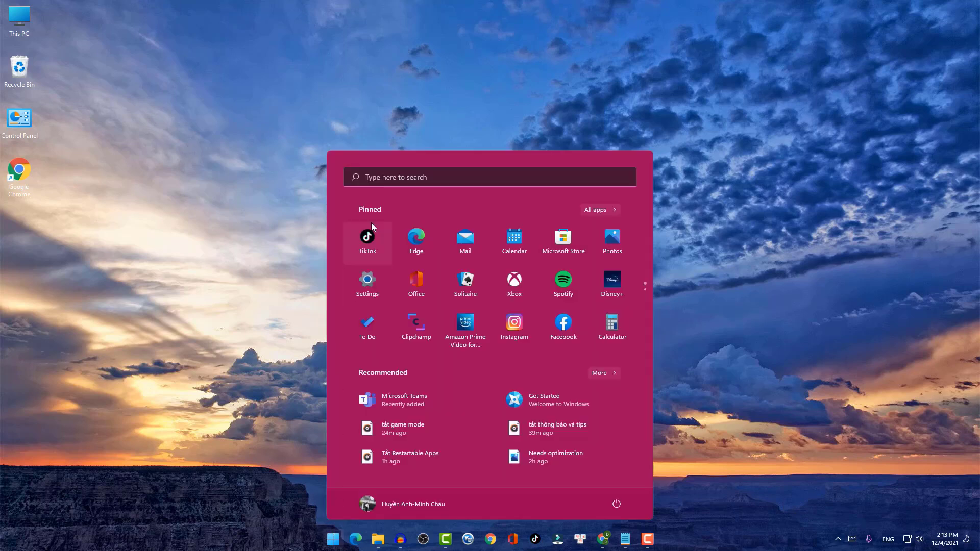
{"action": "left_click", "coordinate": [403, 178]}
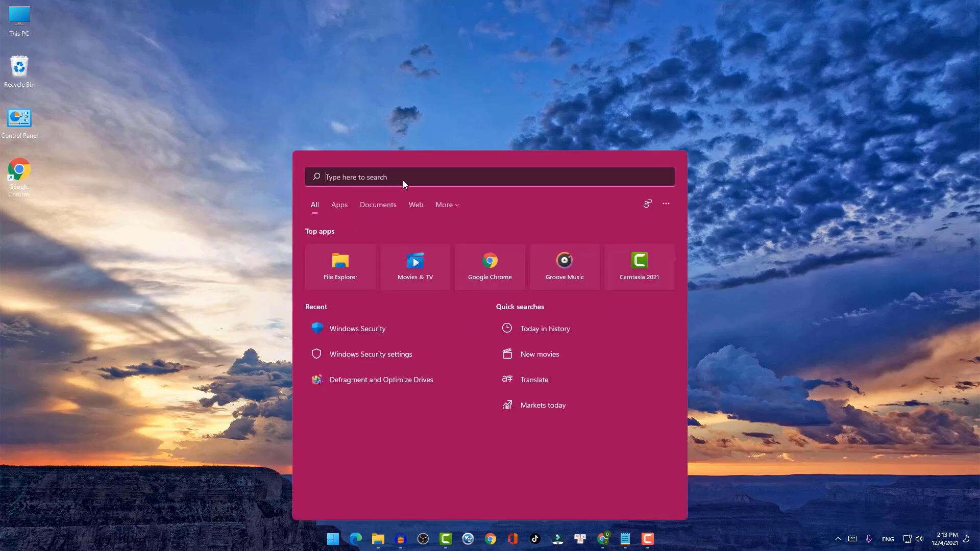
{"action": "left_click", "coordinate": [349, 329]}
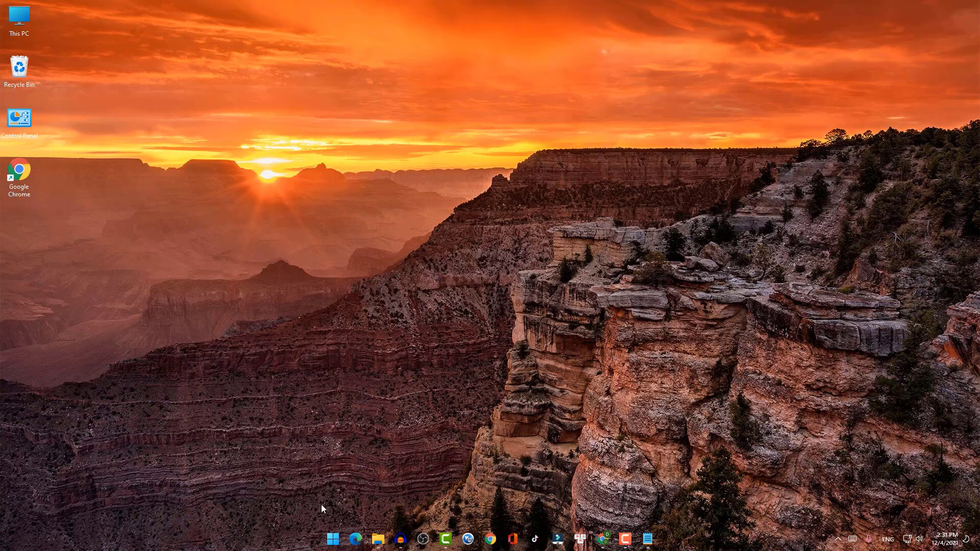
Step: Search Windows for "windows up" and open the Windows Update settings
{"action": "left_click", "coordinate": [333, 539]}
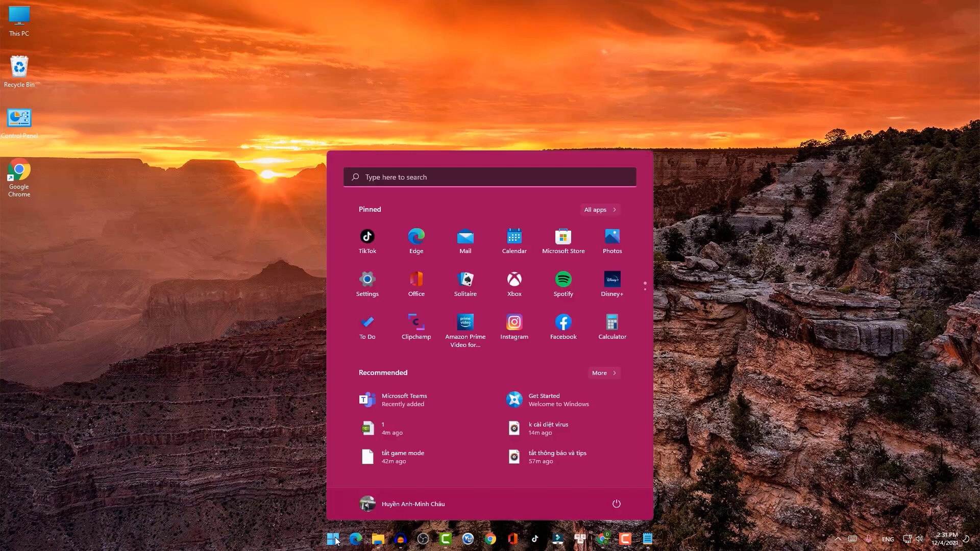
{"action": "left_click", "coordinate": [410, 184]}
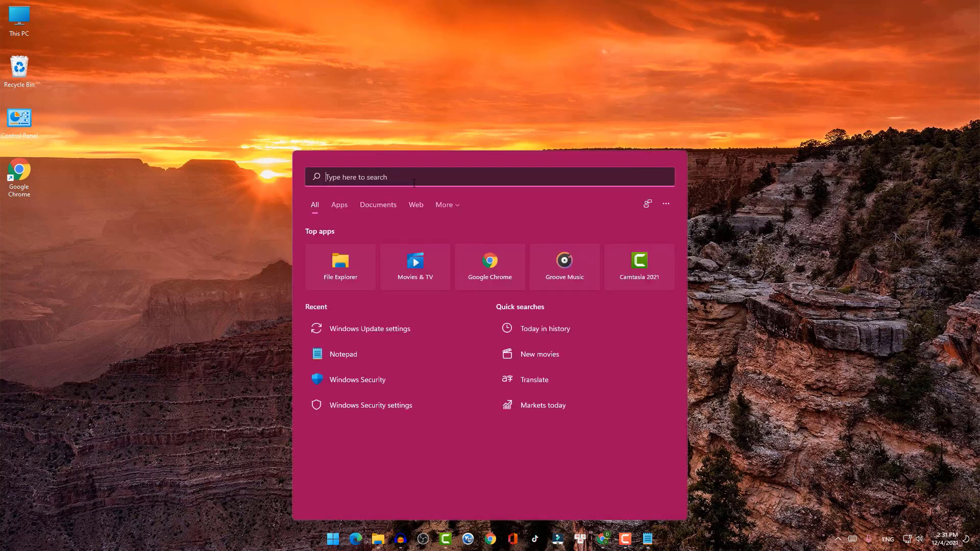
{"action": "type", "text": "wi"}
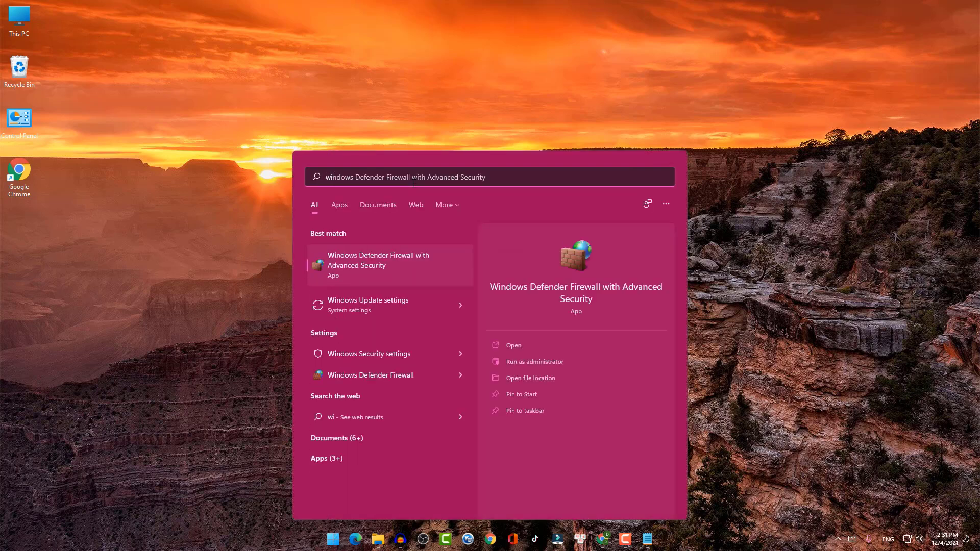
{"action": "type", "text": "ndo"}
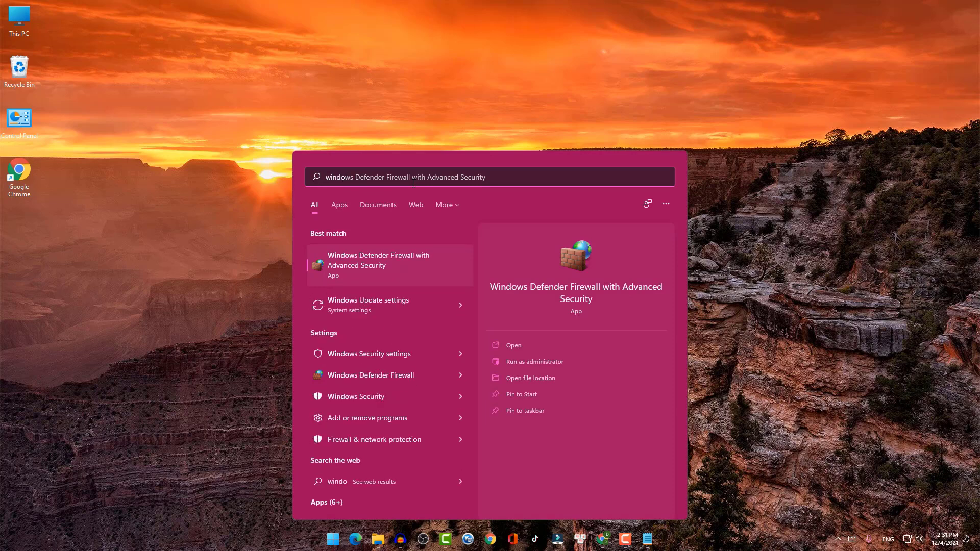
{"action": "type", "text": "ws"}
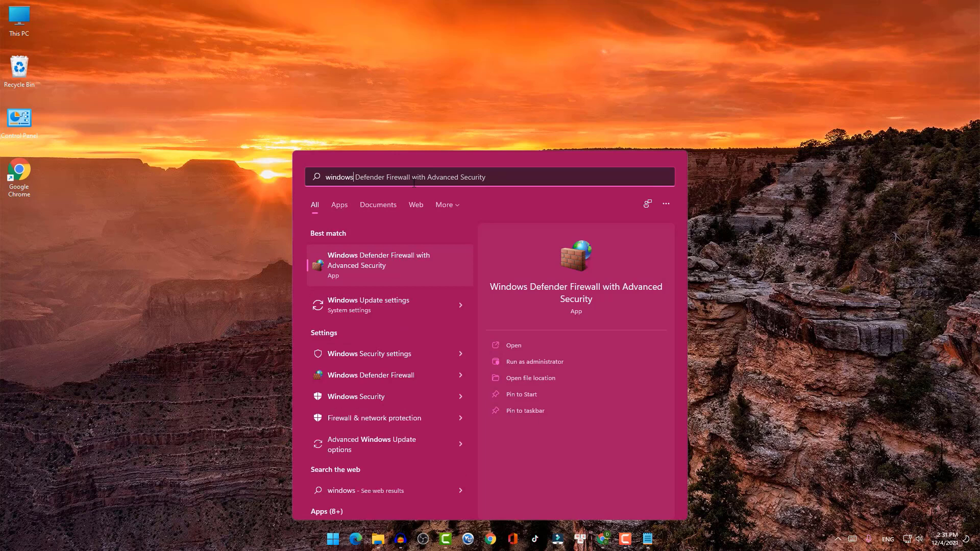
{"action": "type", "text": " up"}
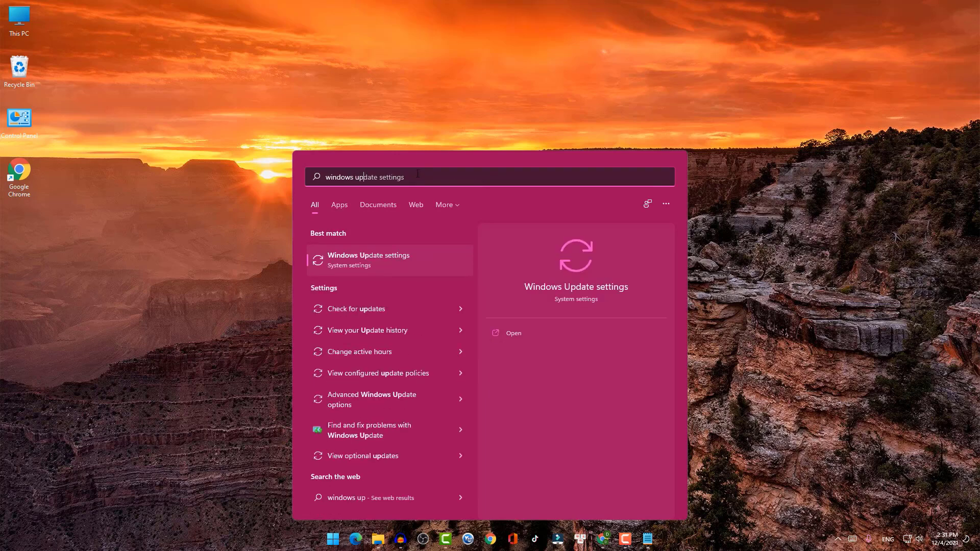
{"action": "left_click", "coordinate": [388, 259]}
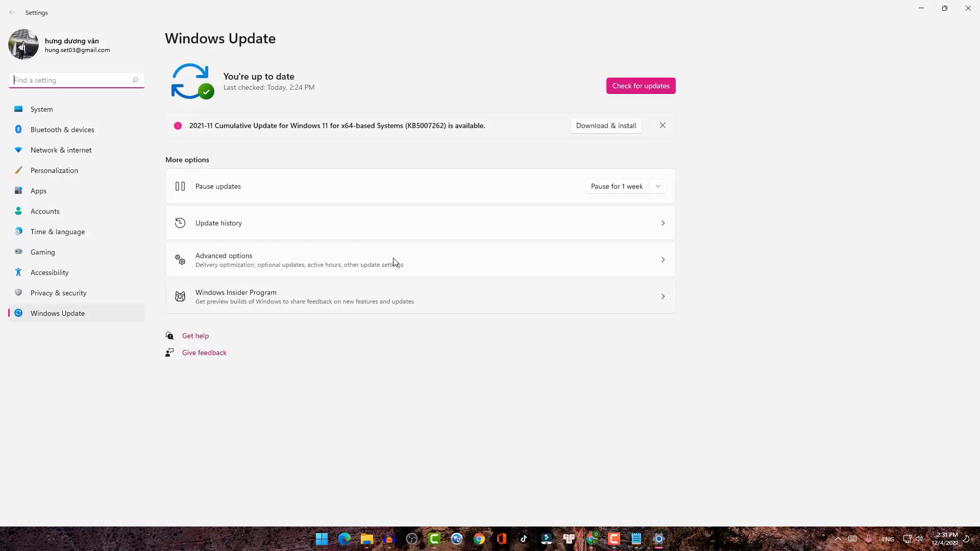